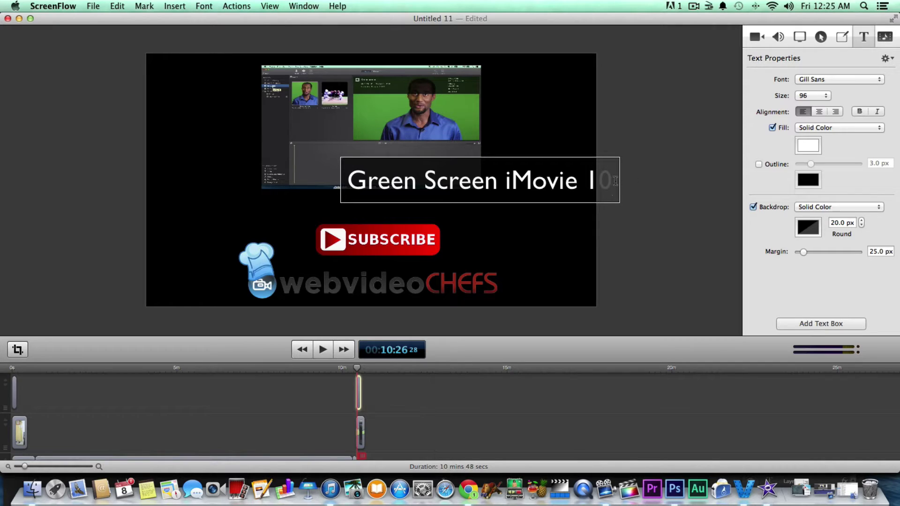
Set the "Green Screen iMovie 10" title to size 64 and place it between the video thumbnail and the Subscribe graphic.
key(super+a)
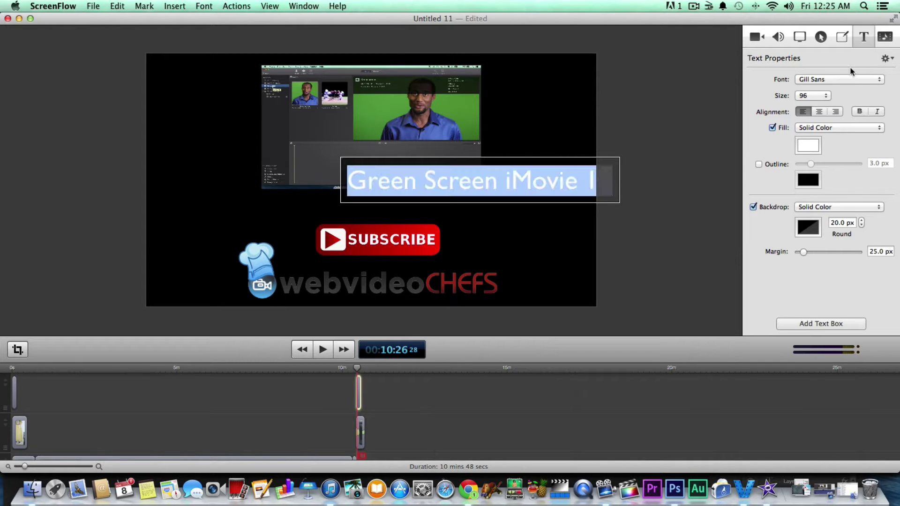
click(826, 96)
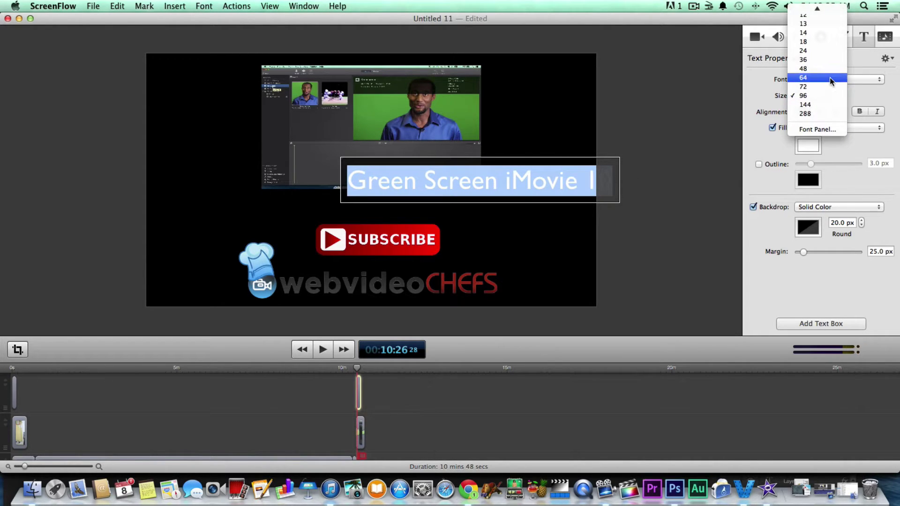
click(830, 78)
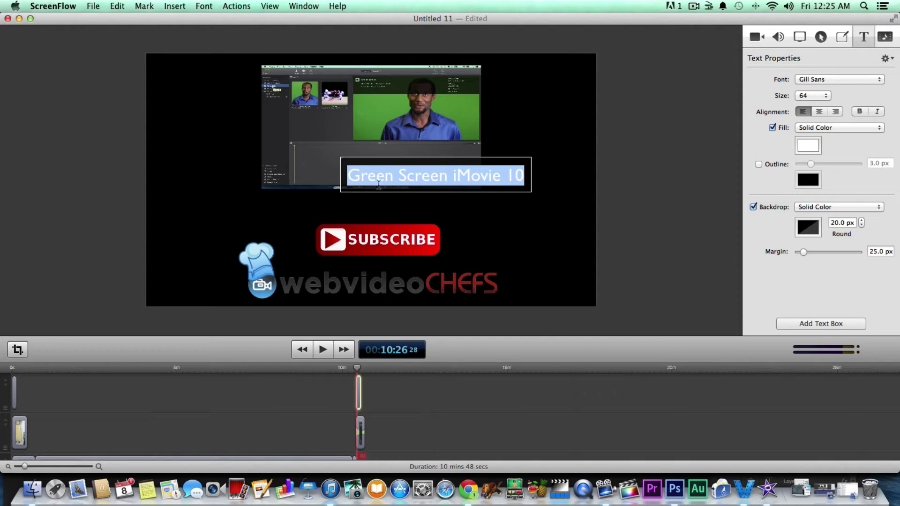
click(461, 224)
drag(461, 184, 401, 210)
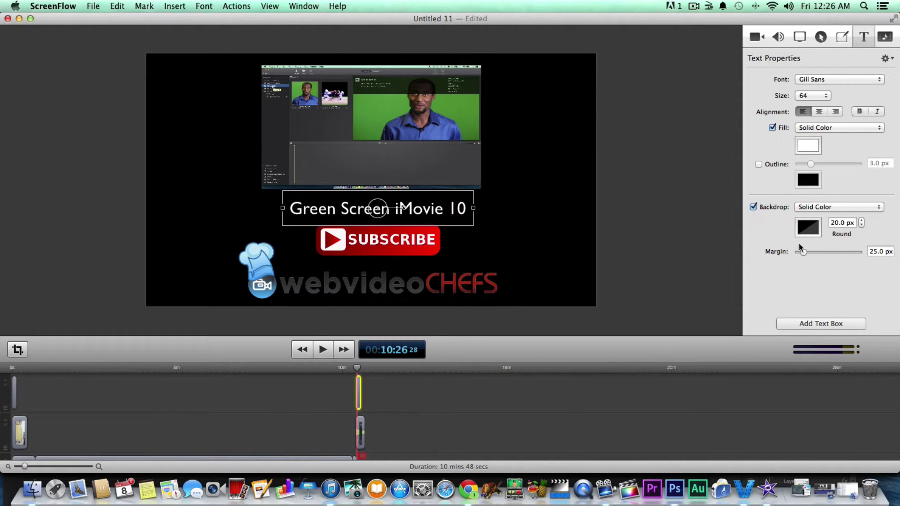
Reduce the title's backdrop margin to 1.5 px and nudge the title slightly upward.
drag(805, 252, 800, 254)
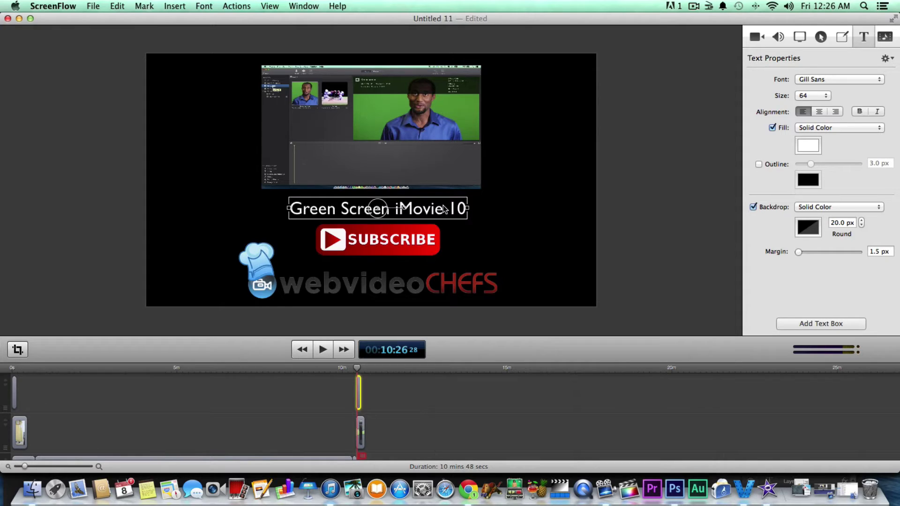
drag(444, 210, 446, 208)
click(519, 198)
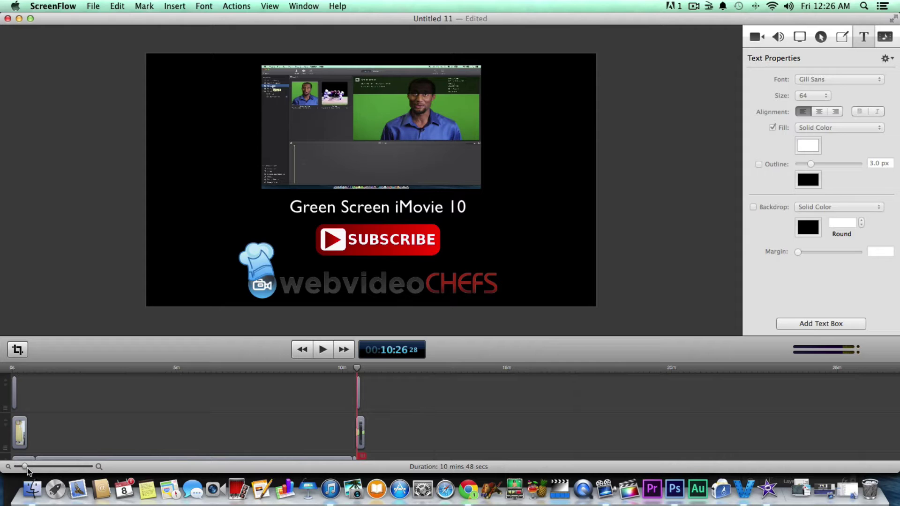
Extend the end of the title clip to match the thumbnail clip beneath it and briefly play the result.
drag(27, 466, 40, 466)
click(726, 390)
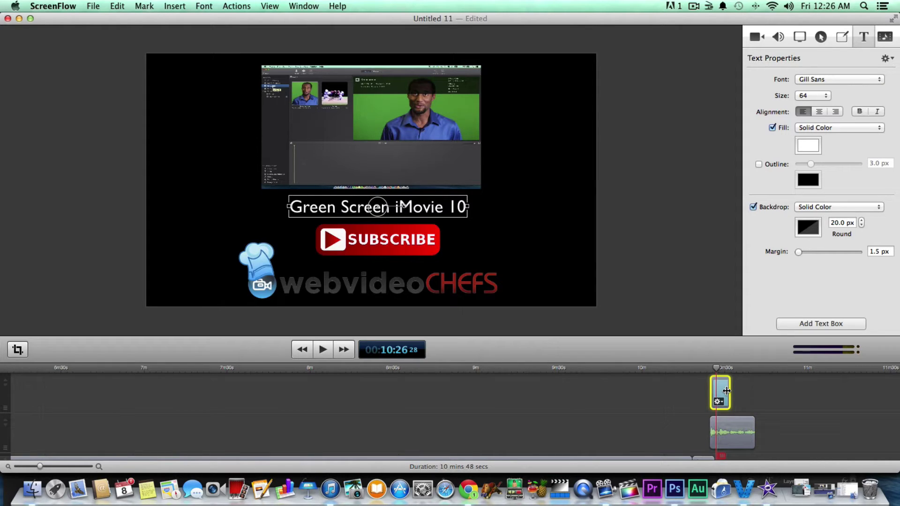
drag(733, 391, 753, 394)
key(space)
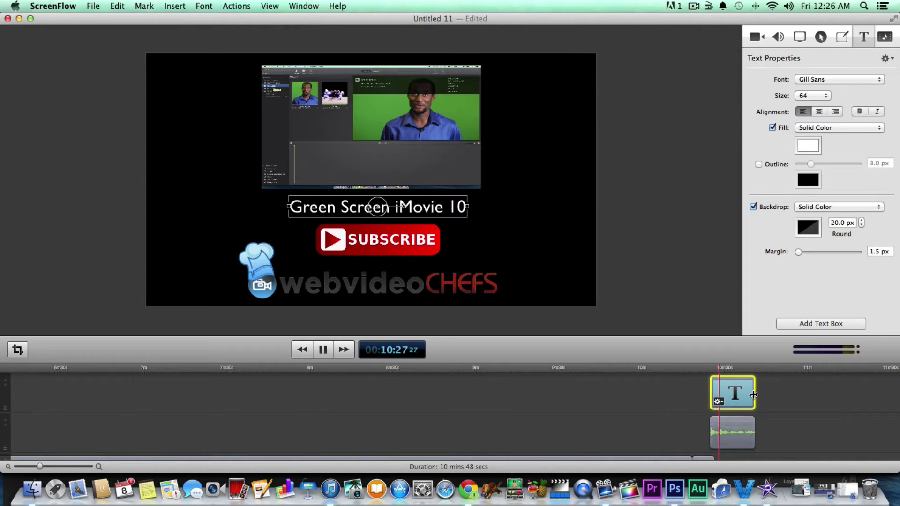
key(space)
Nudge the Subscribe graphic slightly lower on the canvas, keeping it horizontally centred under the title.
click(372, 246)
drag(371, 245, 371, 249)
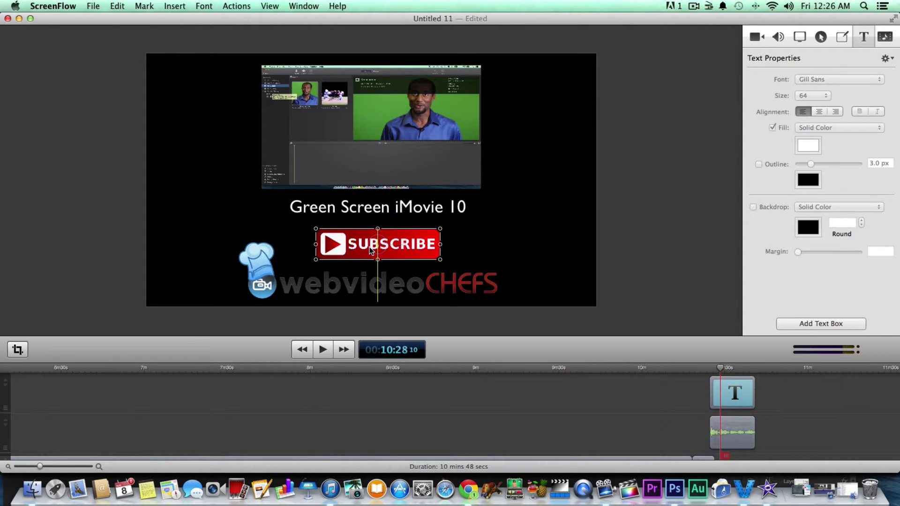
Lengthen the green screen thumbnail clip by extending its end on the timeline.
scroll(583, 420, down, 3)
scroll(584, 417, left, 2)
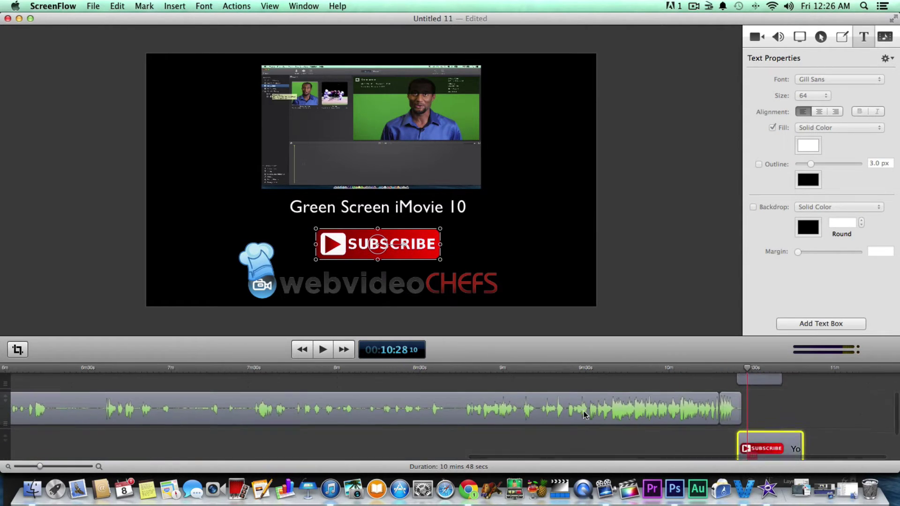
scroll(580, 397, down, 3)
scroll(554, 388, up, 3)
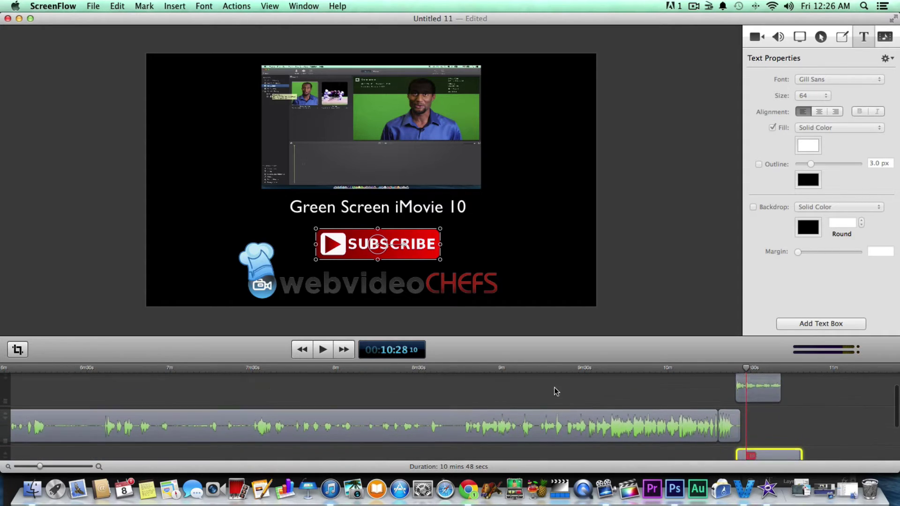
click(774, 389)
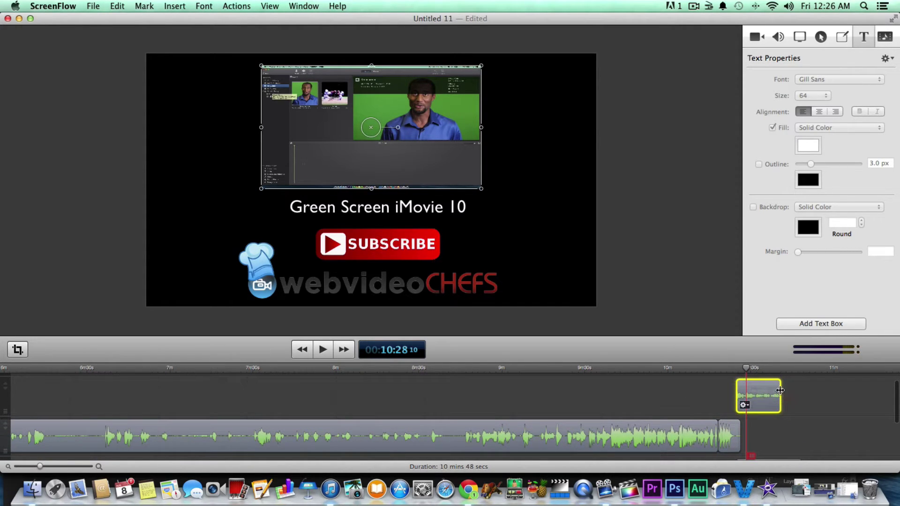
drag(780, 390, 790, 397)
scroll(789, 397, up, 2)
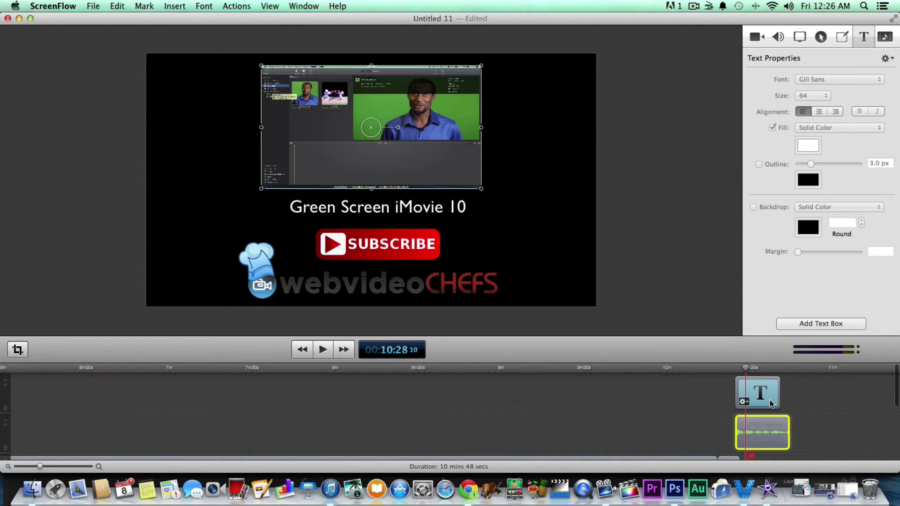
Enlarge the timeline area and play from about 10:11 to review the outro leading into the end card.
scroll(797, 416, down, 2)
scroll(747, 410, left, 1)
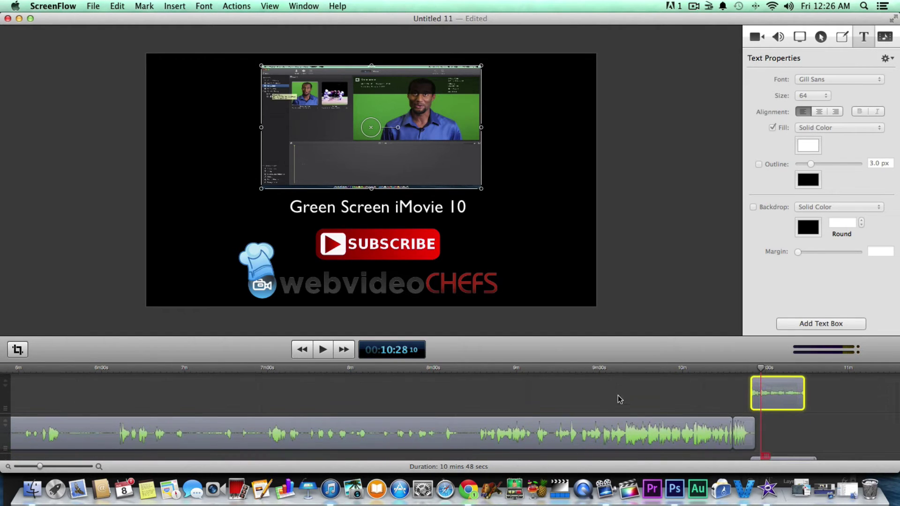
click(580, 367)
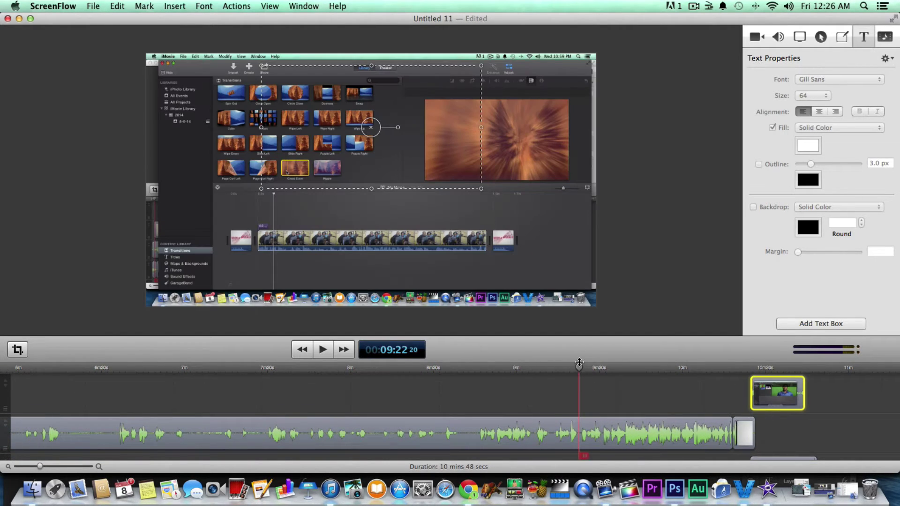
drag(580, 362, 580, 309)
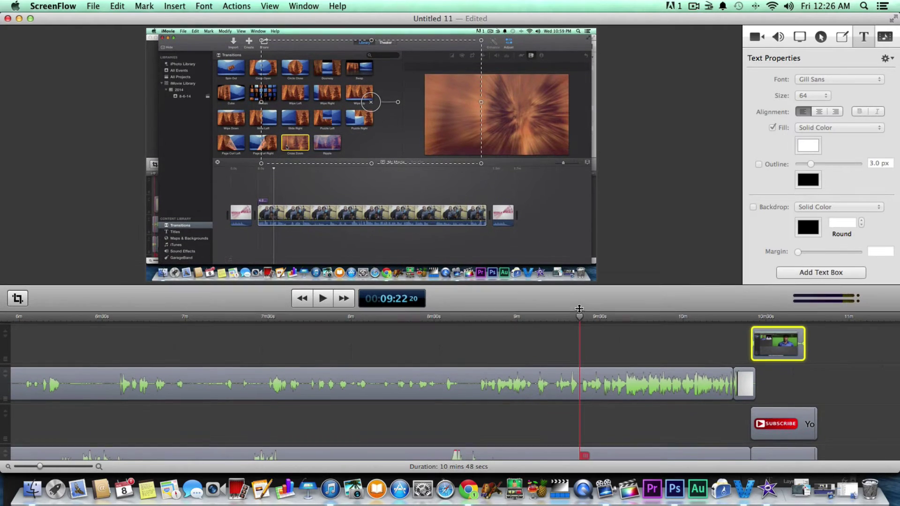
click(714, 318)
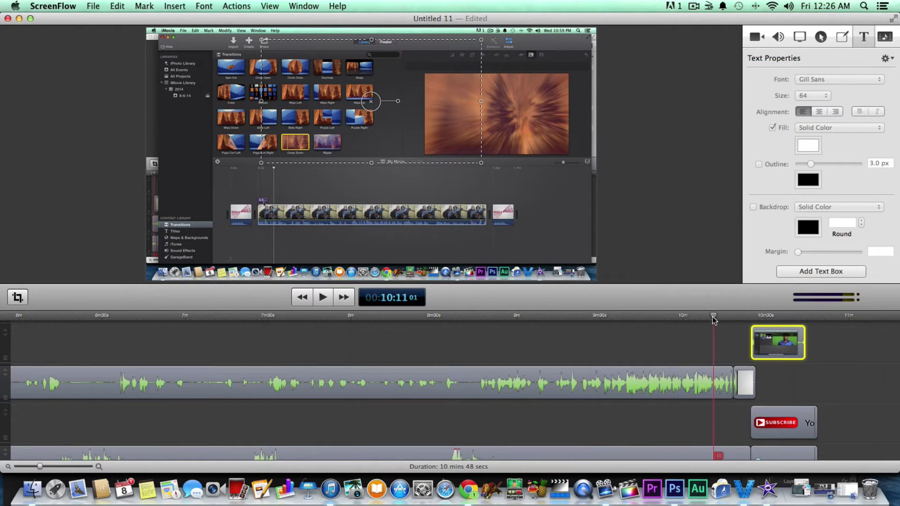
key(space)
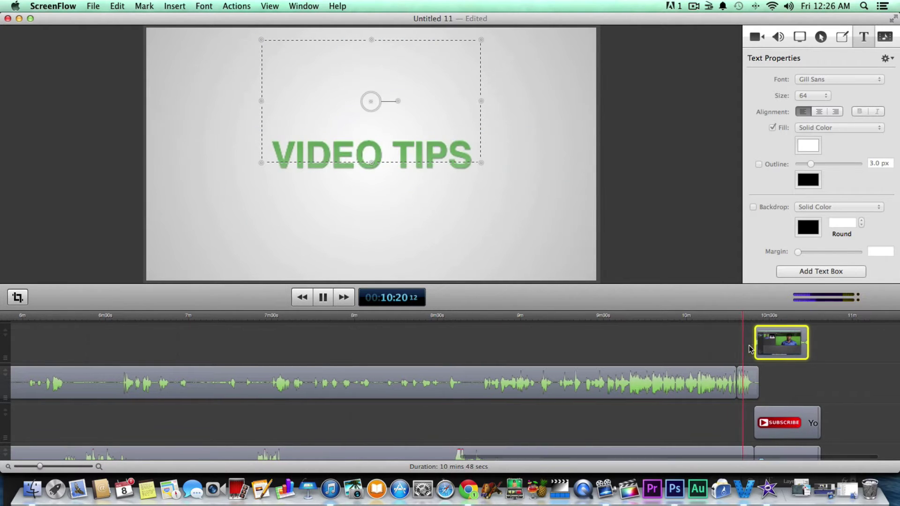
scroll(750, 347, left, 1)
key(space)
key(space)
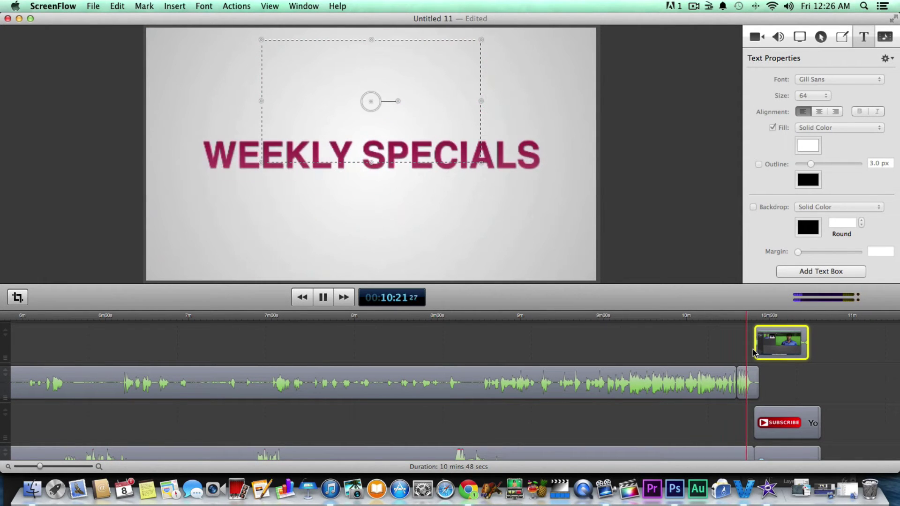
key(space)
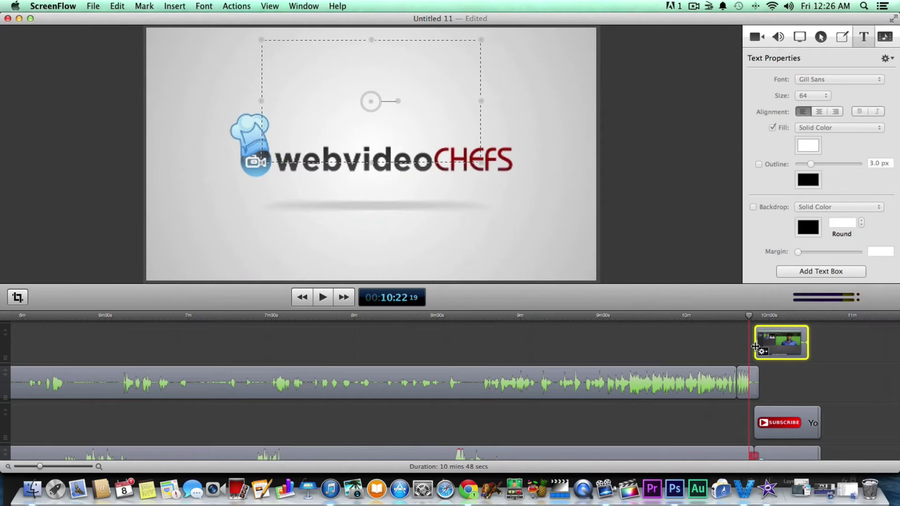
Trim the starts of the thumbnail, Subscribe and logo clips to where the outro animation ends, and play the transition.
drag(760, 348, 747, 378)
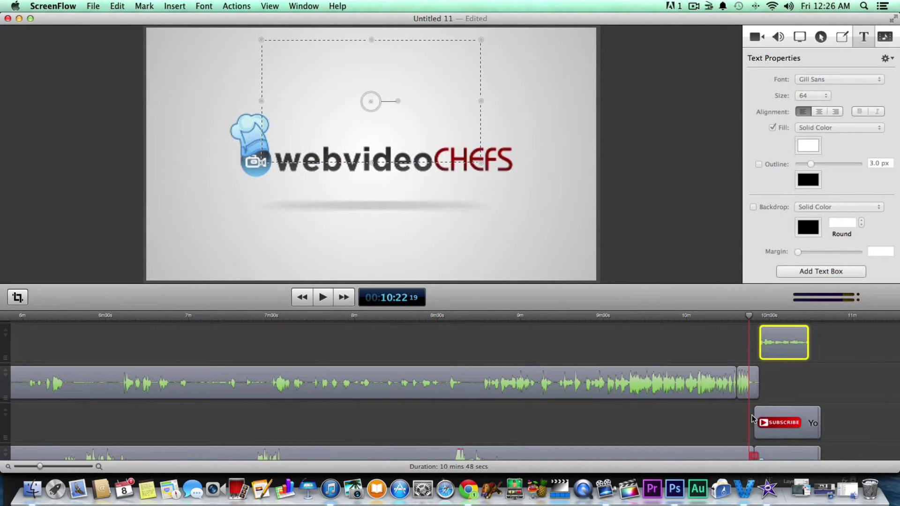
click(762, 422)
drag(759, 418, 765, 423)
click(752, 424)
click(777, 445)
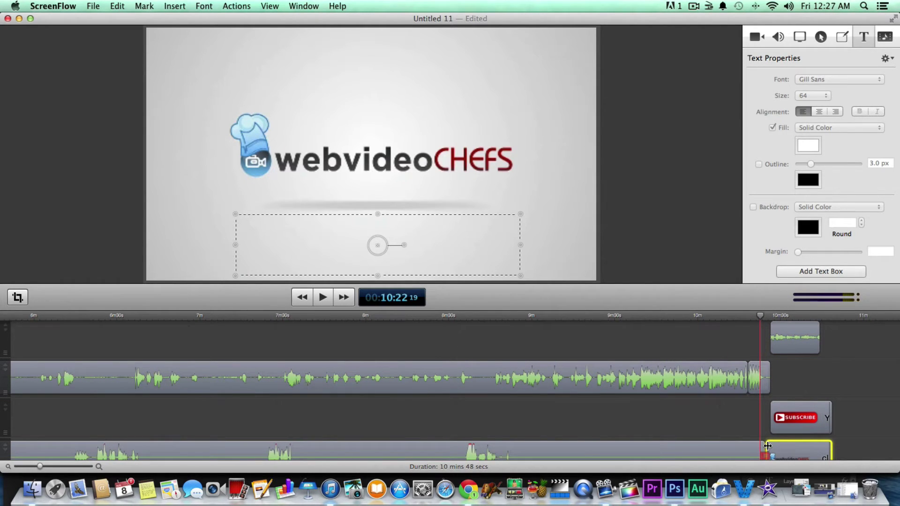
drag(772, 446, 776, 446)
key(space)
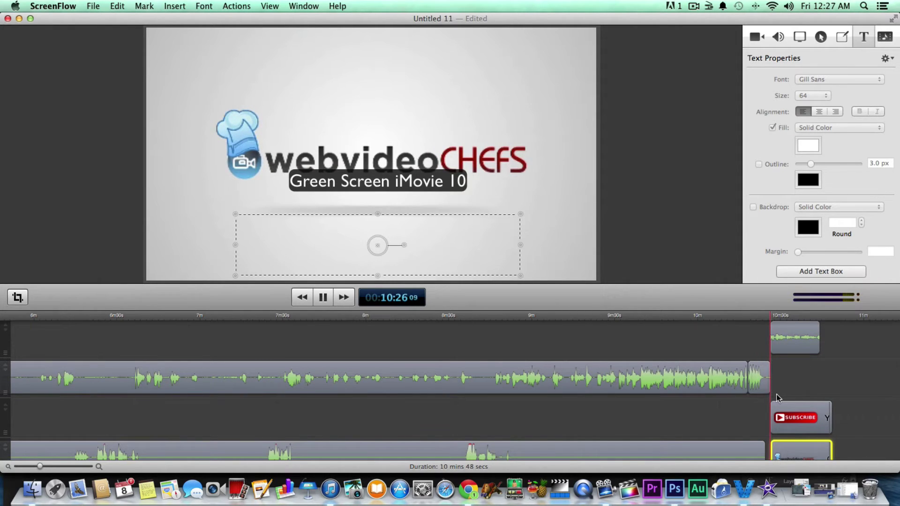
key(space)
Move the title clip to start with the thumbnail clip, extend its end to match, and play the end card.
scroll(777, 395, up, 3)
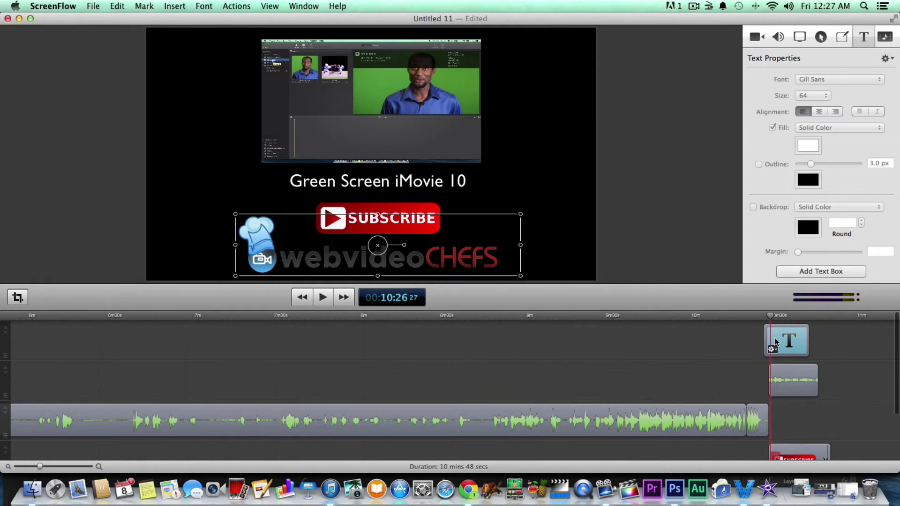
drag(776, 342, 800, 346)
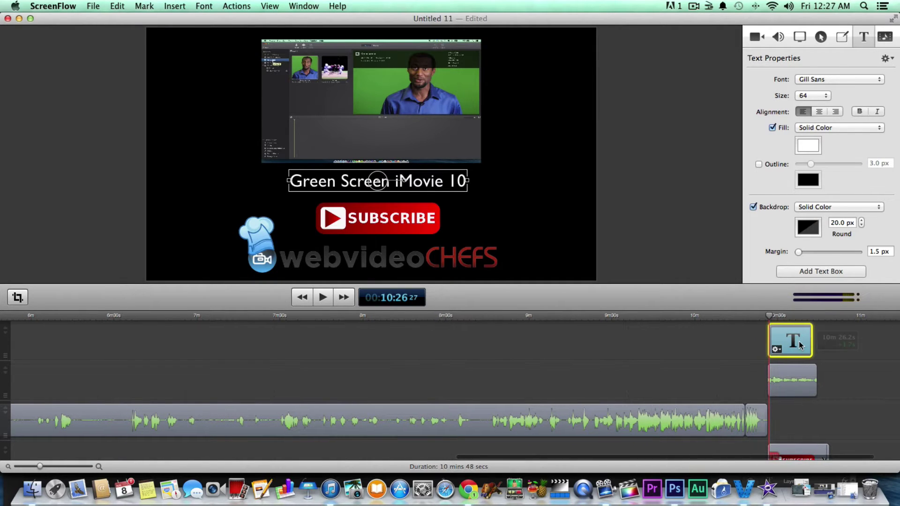
click(813, 343)
click(804, 339)
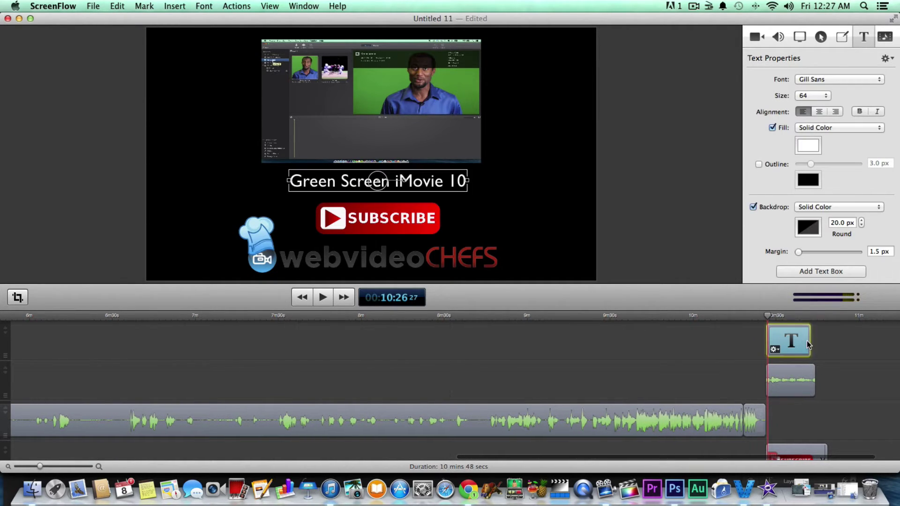
drag(807, 337, 815, 337)
click(761, 316)
key(space)
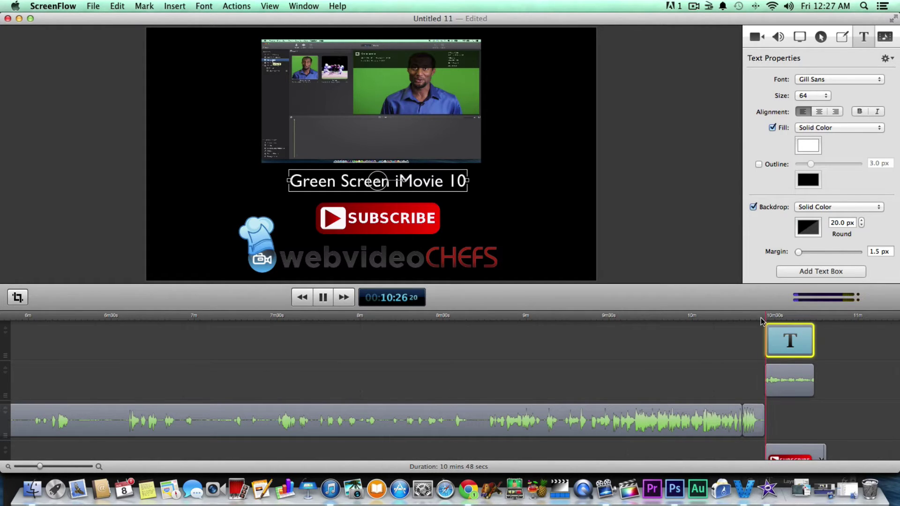
scroll(775, 375, left, 2)
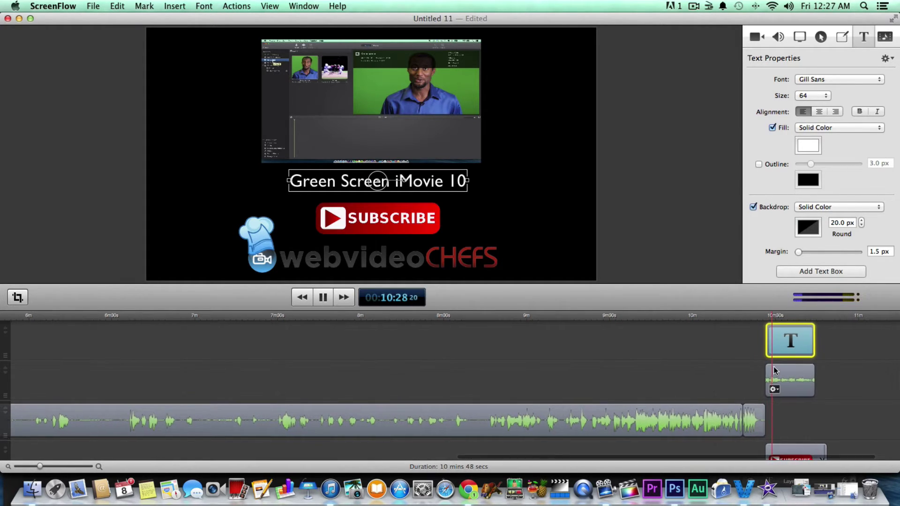
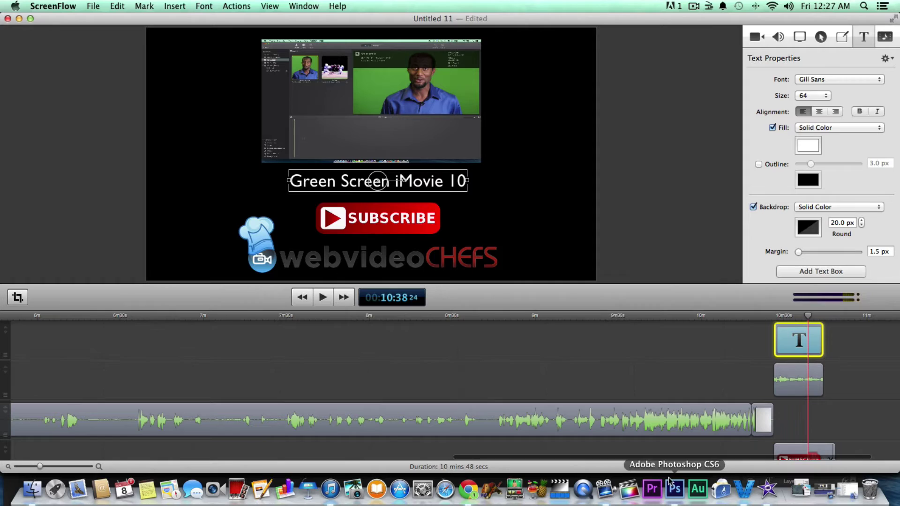
Examine the three-video end card in the Untitled 4 project, and return to the end card in Untitled 11.
right_click(606, 493)
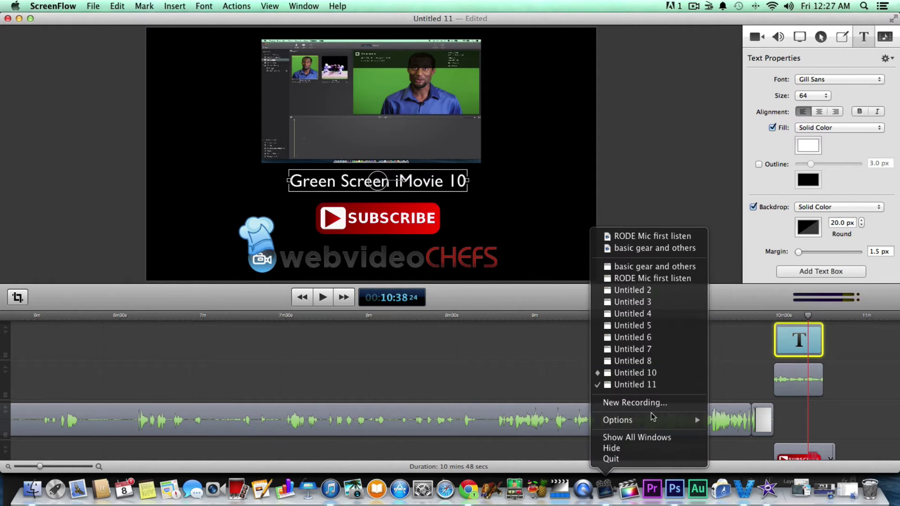
click(638, 314)
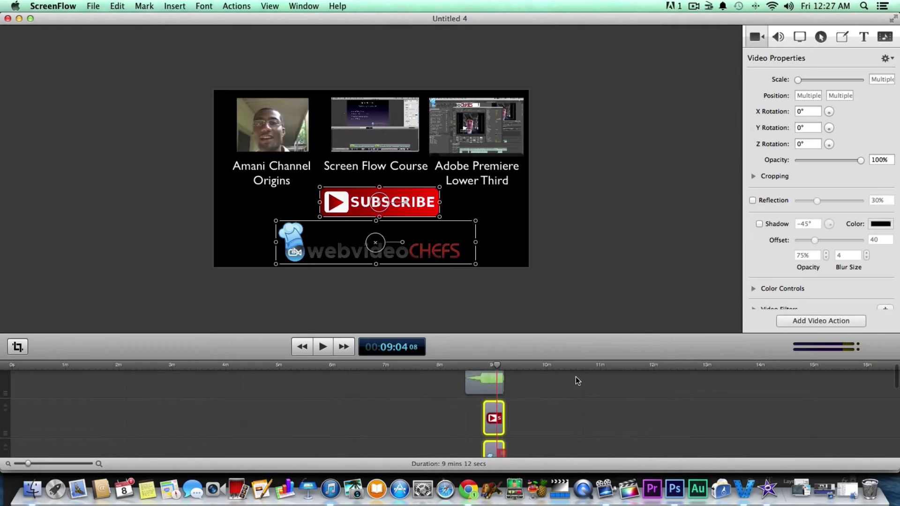
click(475, 392)
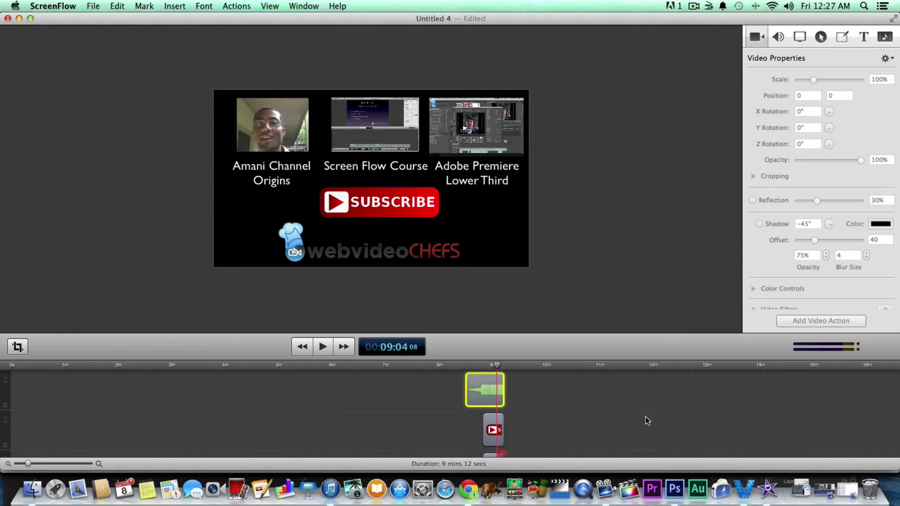
right_click(606, 490)
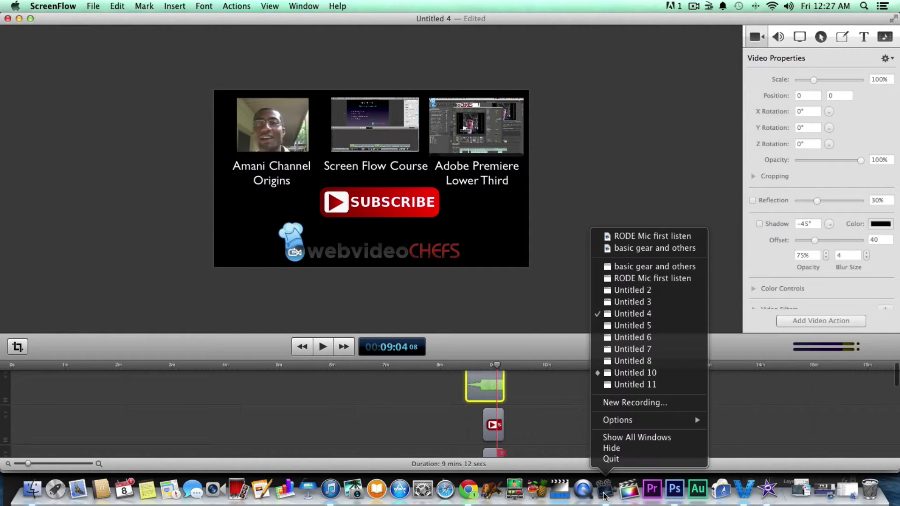
click(630, 385)
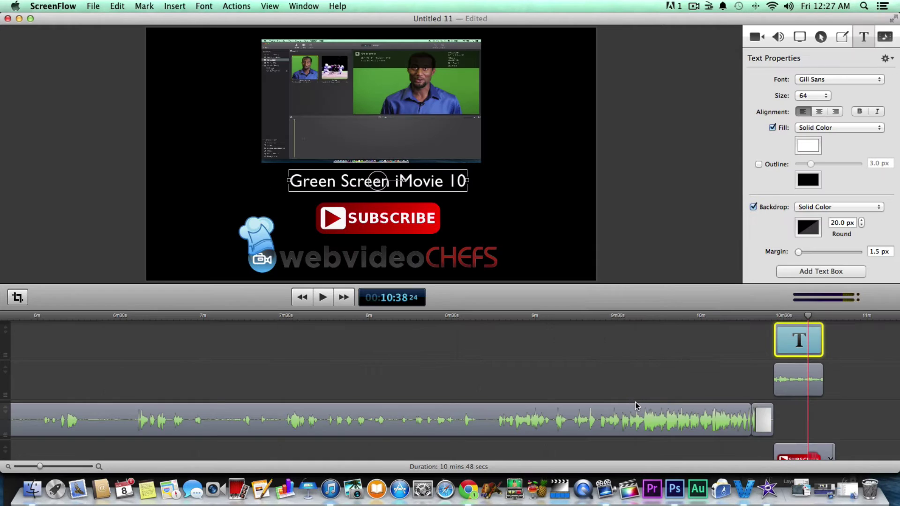
click(780, 316)
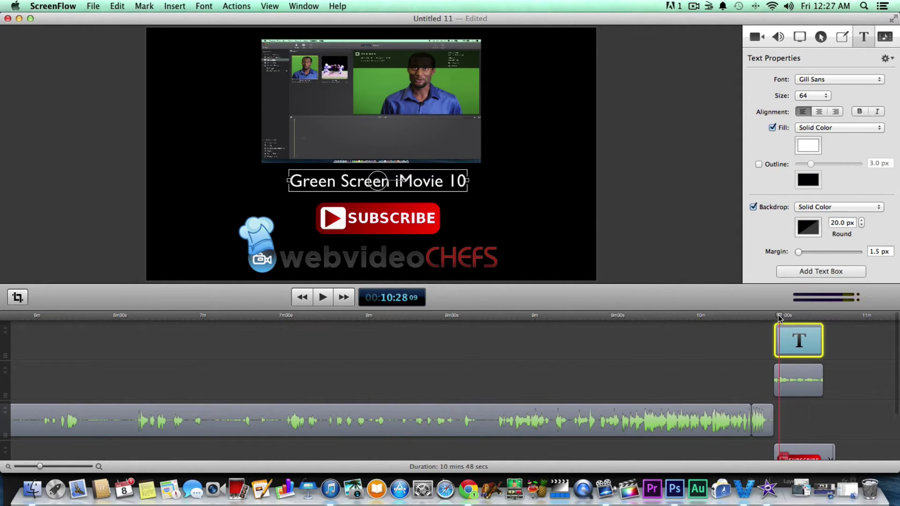
Paste the doc 48.mp3 music clip, align it with the title clip's start, trim its end to match, and play the end card.
key(super+v)
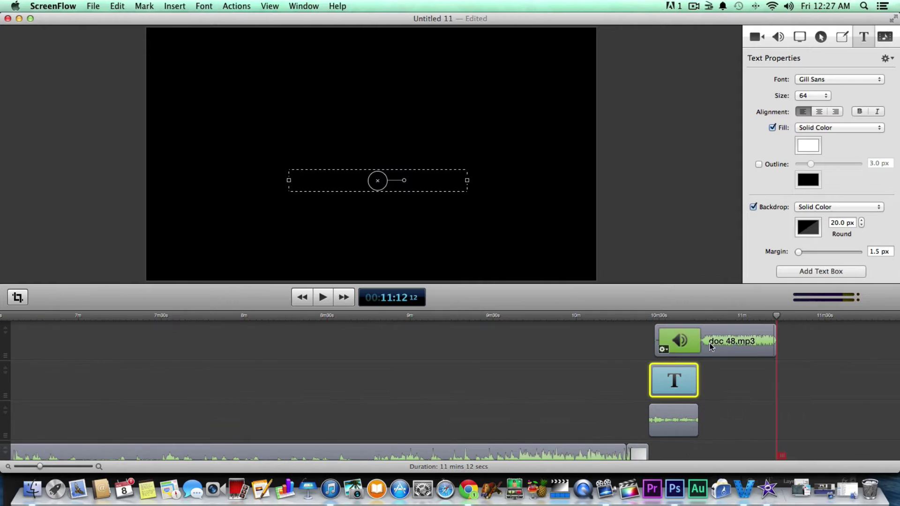
click(713, 345)
mouse_move(713, 345)
mouse_down()
mouse_move(649, 341)
mouse_move(703, 341)
mouse_up()
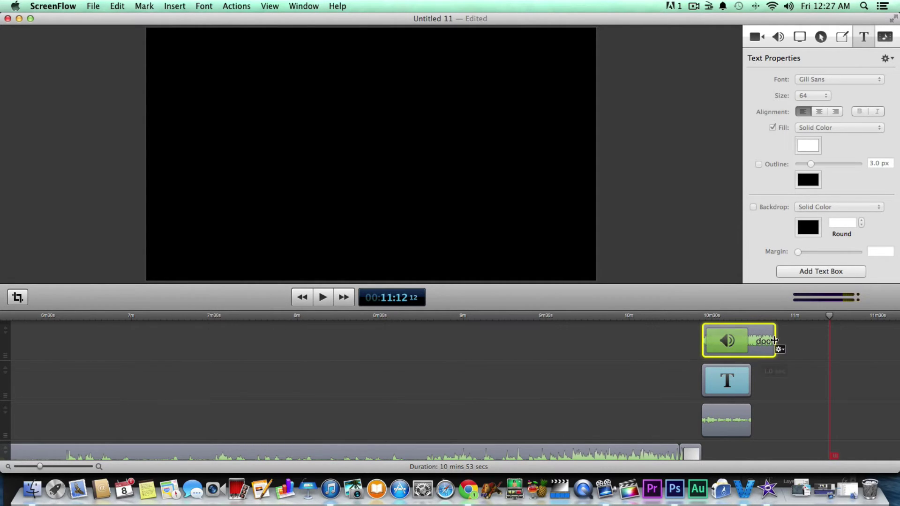
mouse_move(775, 341)
mouse_down()
mouse_move(749, 341)
mouse_move(760, 338)
mouse_up()
click(703, 319)
key(space)
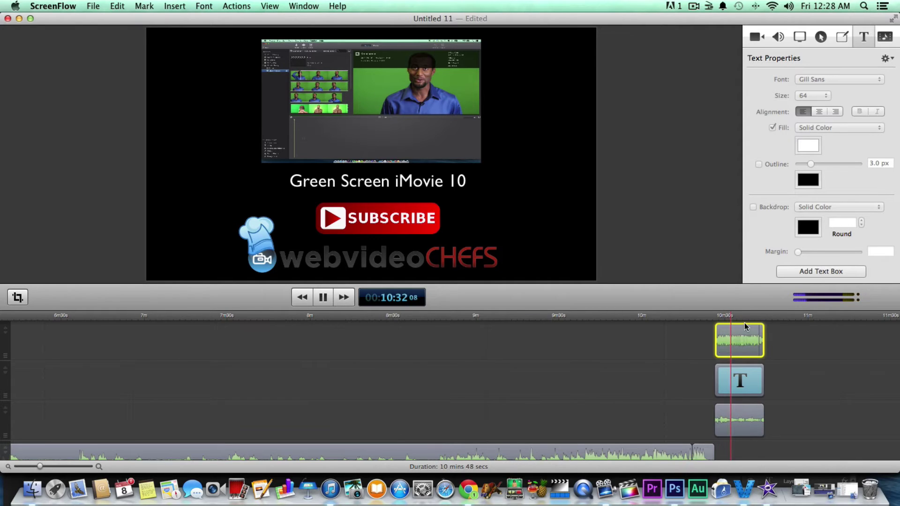
key(space)
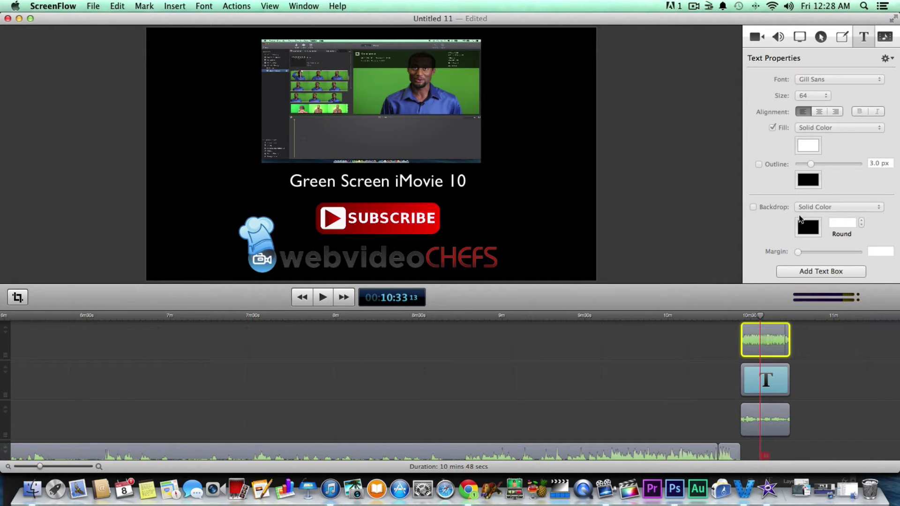
Lower the end-card music clip's volume to 20% and play a moment to check the level.
click(779, 37)
key(space)
key(space)
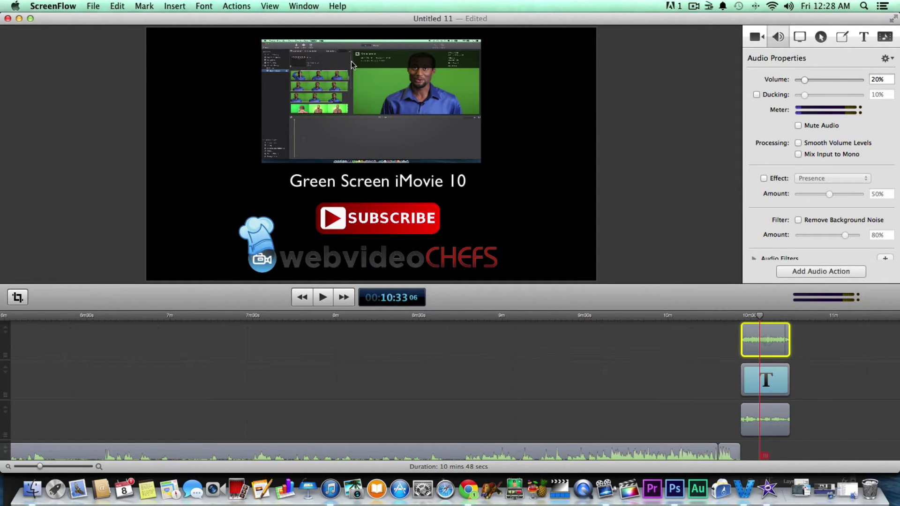
click(90, 9)
mouse_move(204, 191)
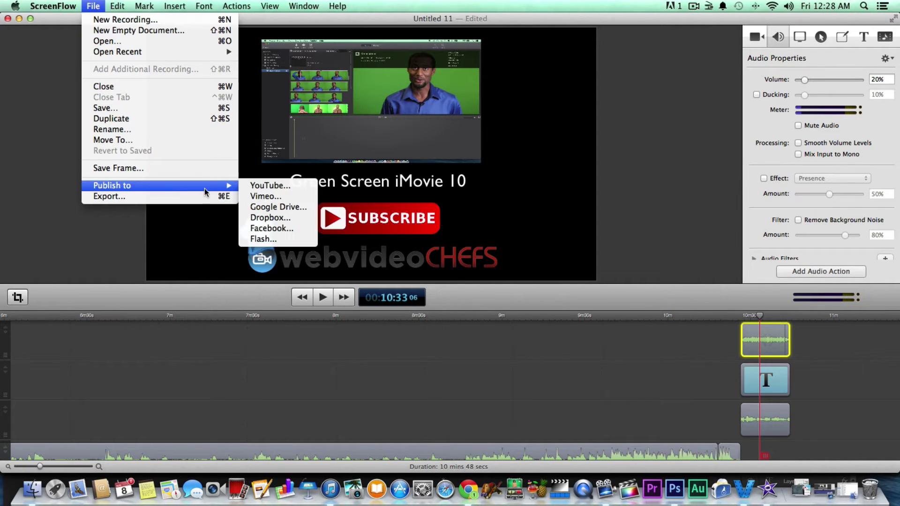
click(258, 185)
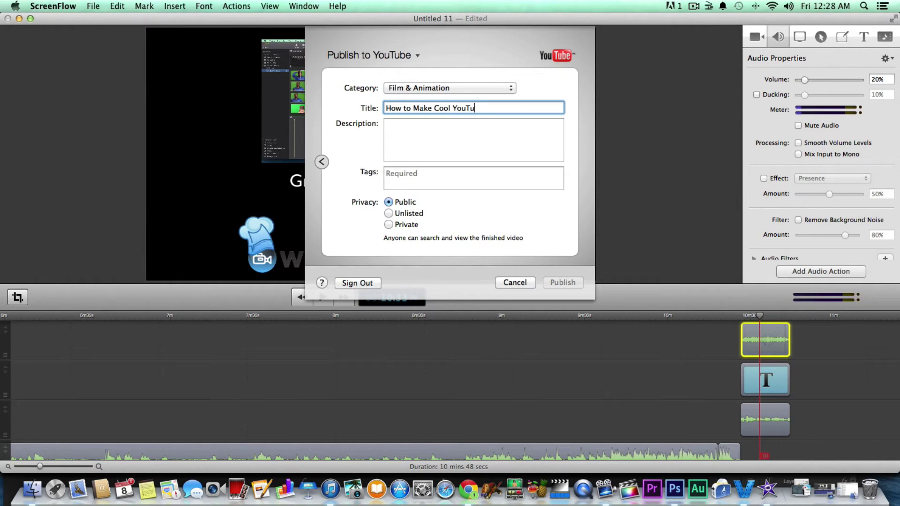
text(be annotations)
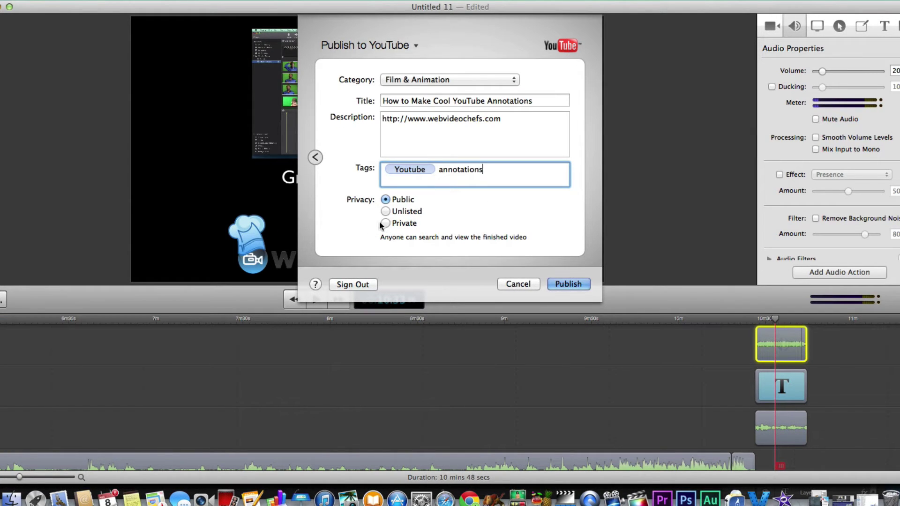
click(388, 213)
click(570, 285)
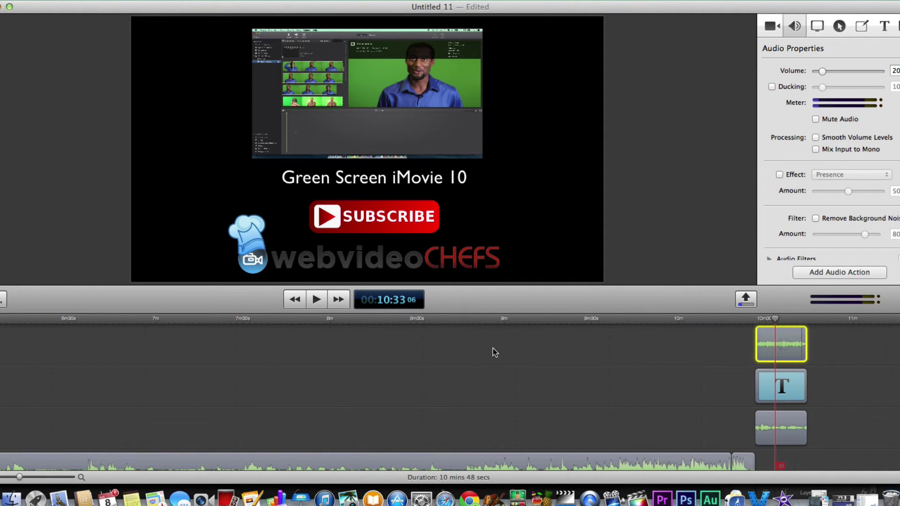
Switch to YouTube's Video Manager in Chrome, dismiss the Tags notice, and open the newly uploaded annotations video.
click(470, 499)
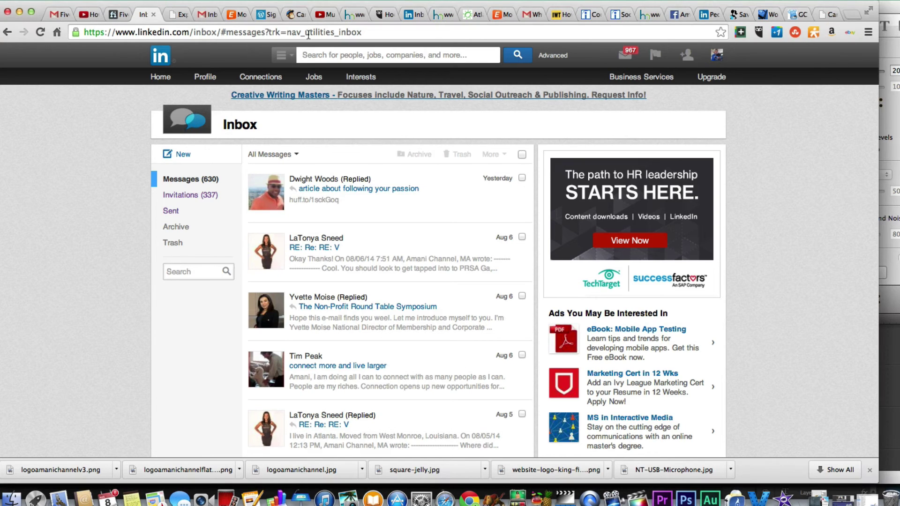
click(89, 14)
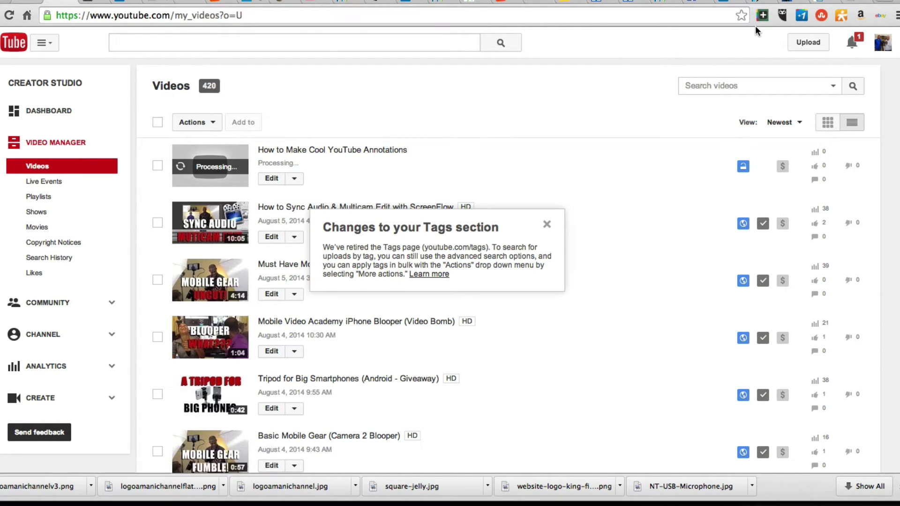
click(618, 126)
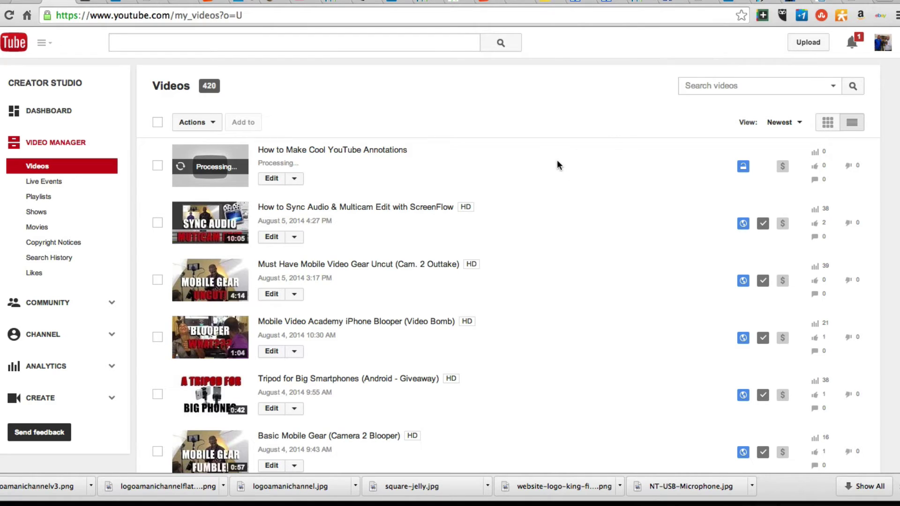
click(324, 151)
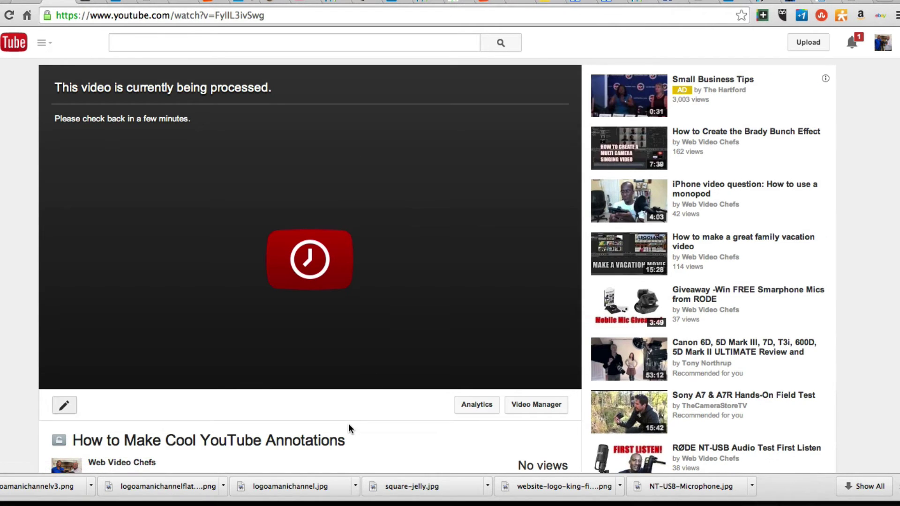
Rename the uploaded video "First Look at iMovie 10.0.4" and save the title.
mouse_move(323, 439)
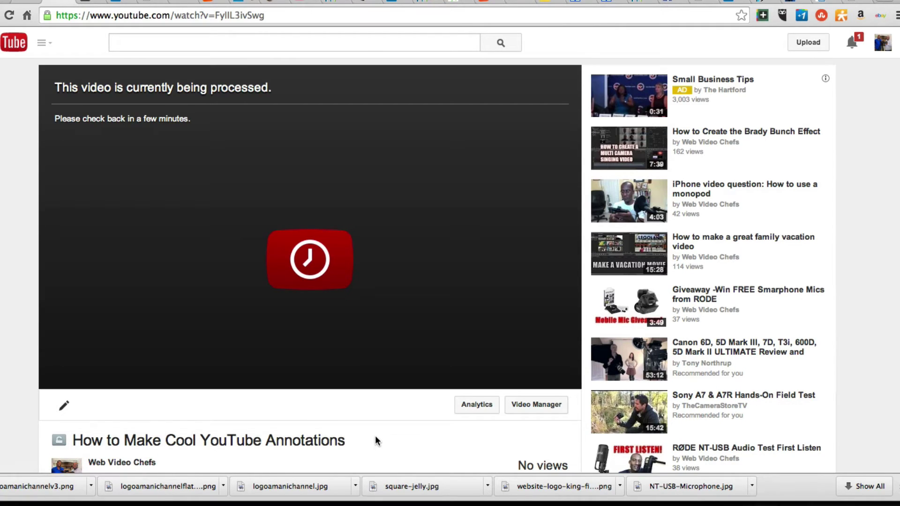
click(362, 437)
drag(225, 441, 18, 442)
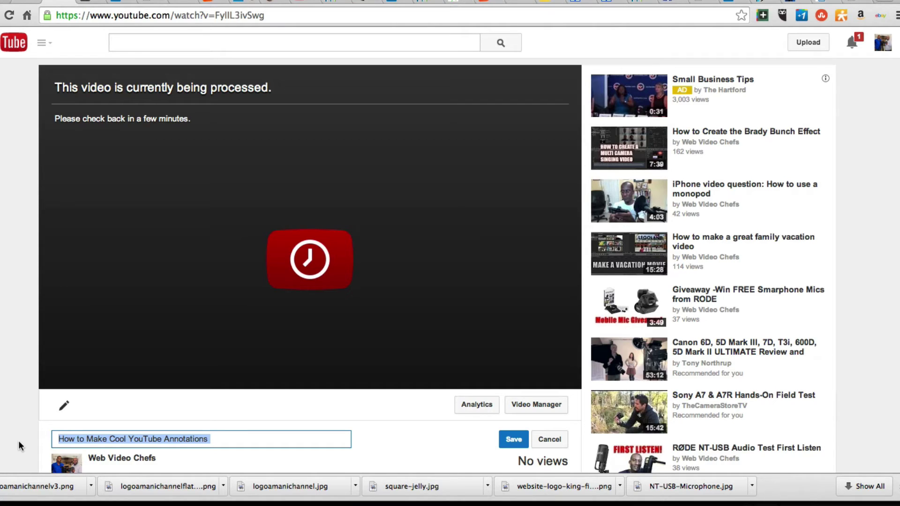
text(First Look at iMovie 10.0.4)
click(511, 440)
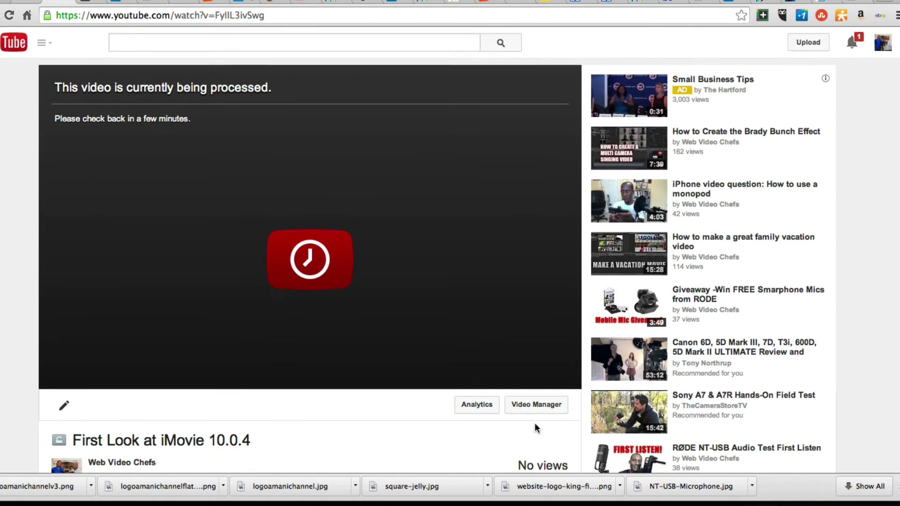
Reopen First Look at iMovie 10.0.4 from the Video Manager, open its annotations editor, and pause playback.
click(542, 412)
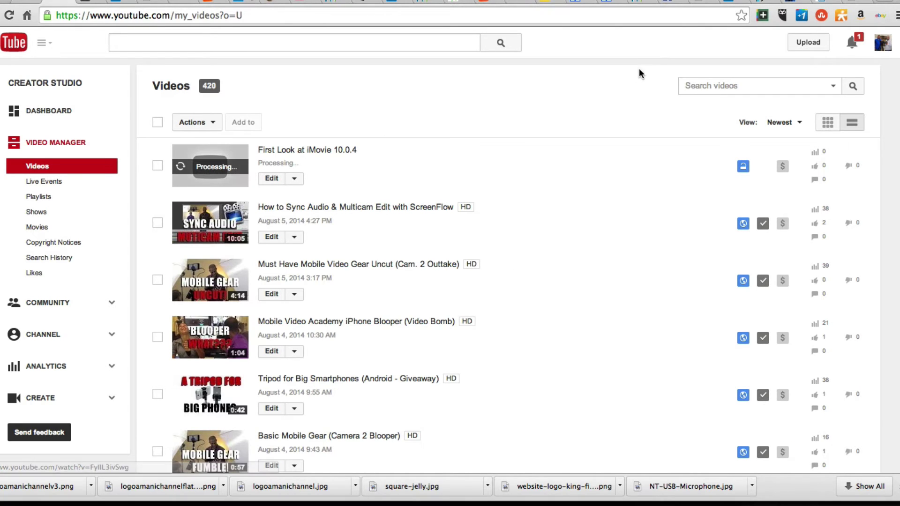
scroll(693, 37, down, 2)
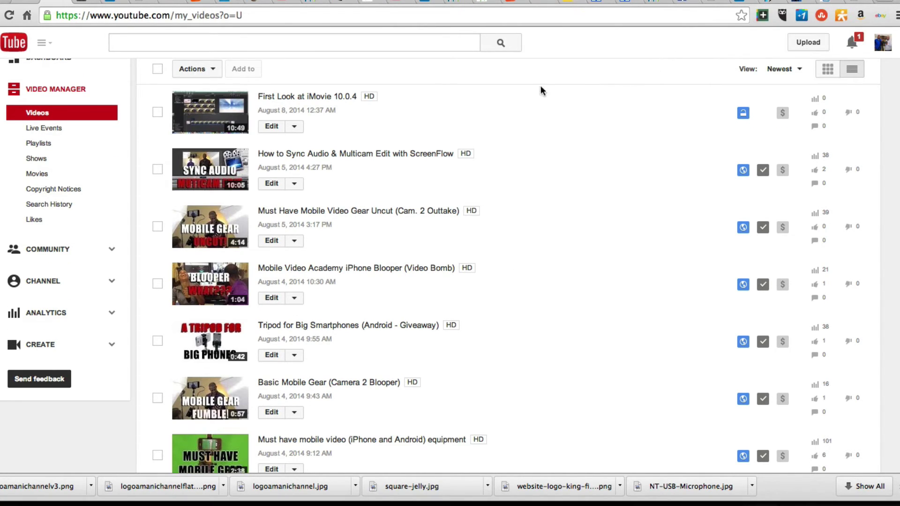
click(298, 97)
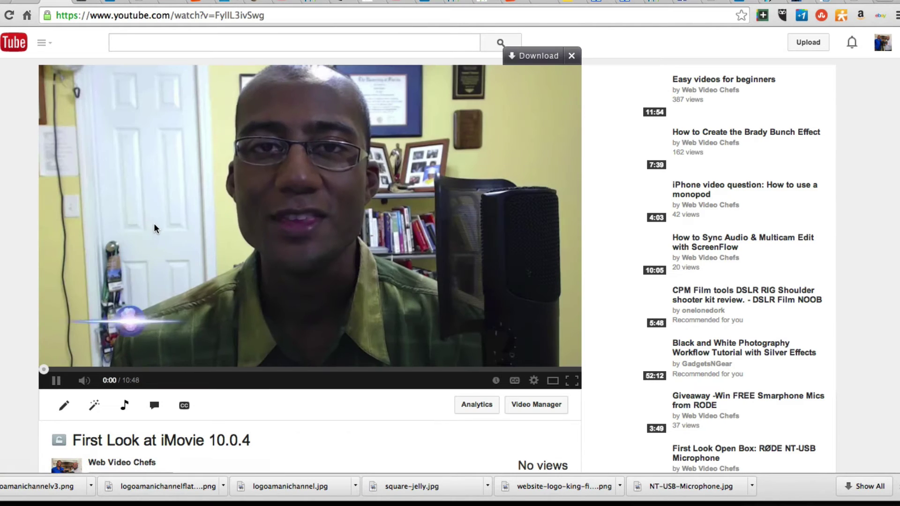
click(89, 356)
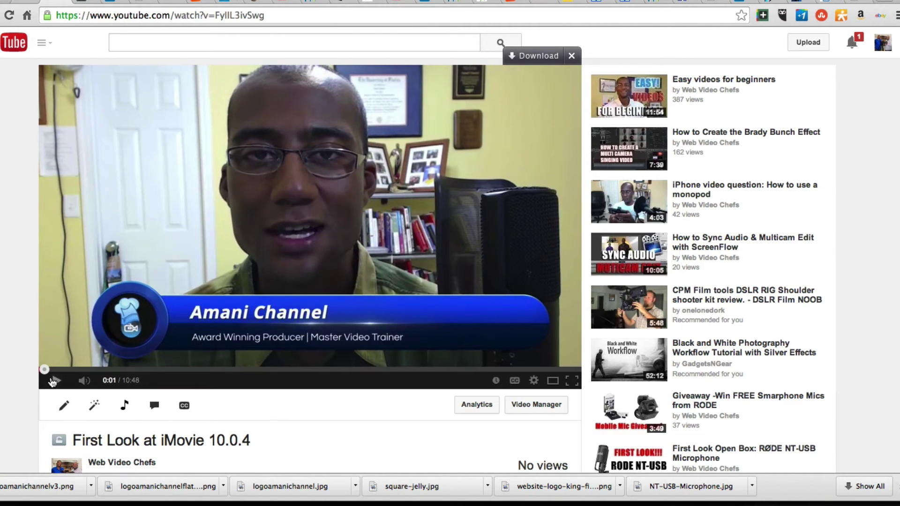
click(158, 409)
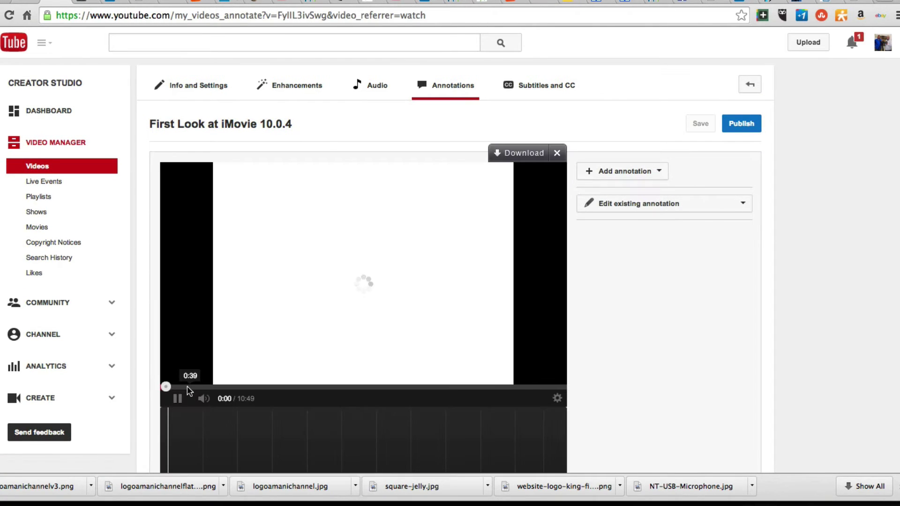
click(178, 399)
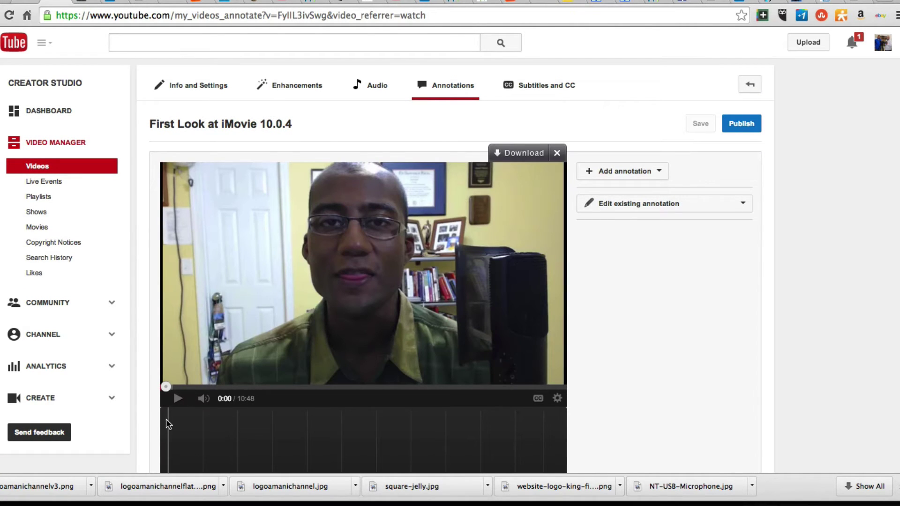
Move the annotation timeline's playhead to the end card at 10:29 with playback paused.
scroll(193, 422, down, 3)
scroll(188, 413, down, 1)
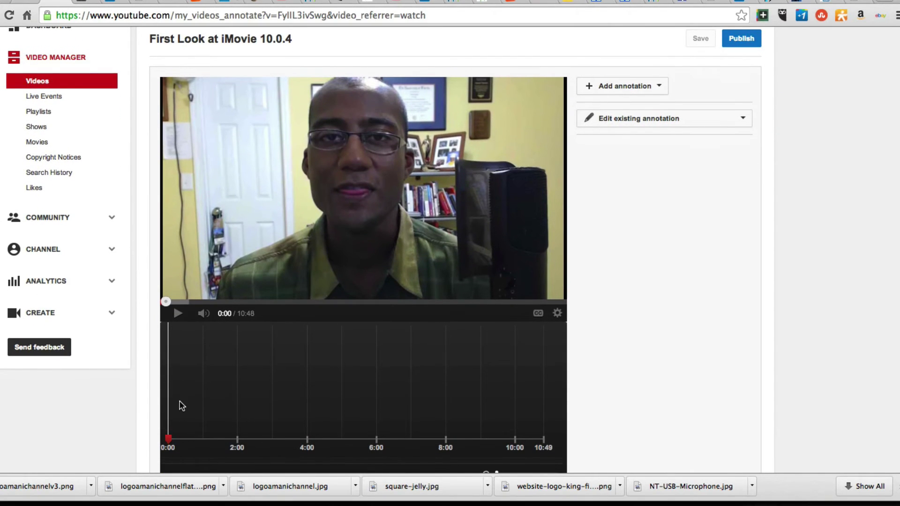
drag(169, 394, 395, 406)
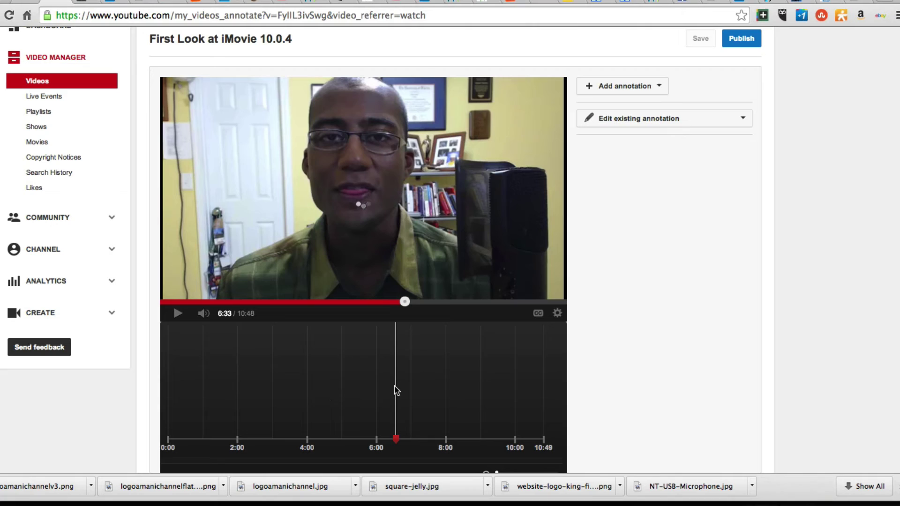
drag(396, 390, 479, 402)
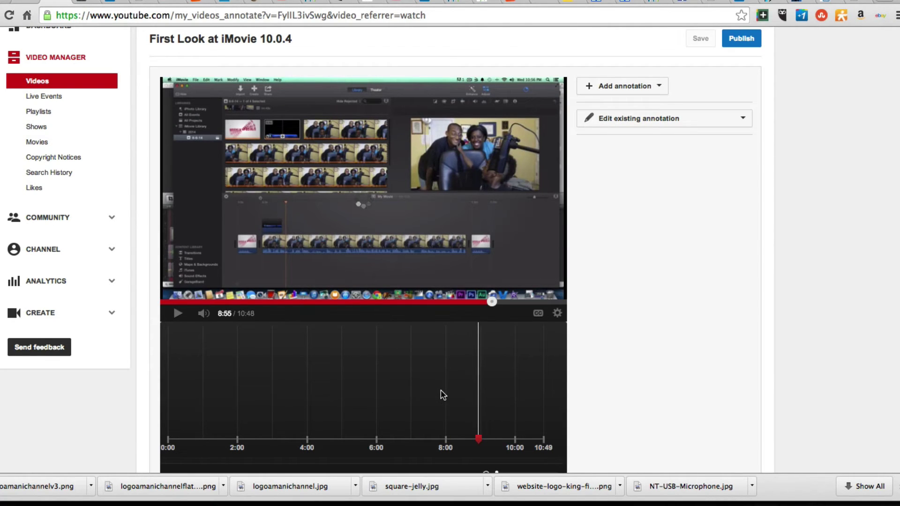
scroll(481, 392, up, 1)
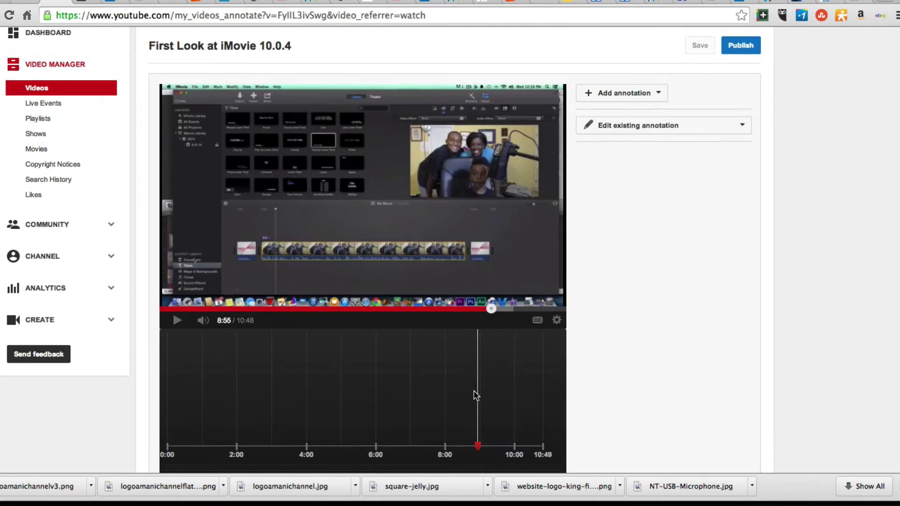
drag(479, 392, 510, 397)
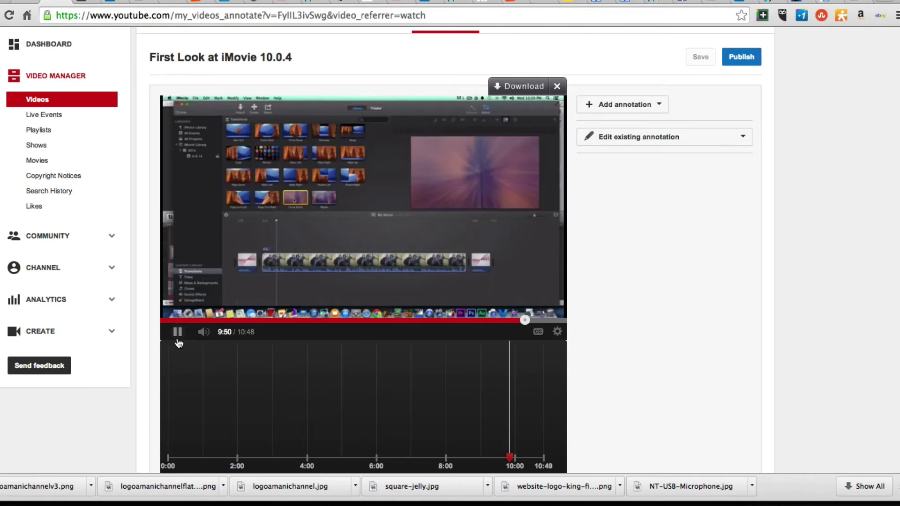
click(178, 332)
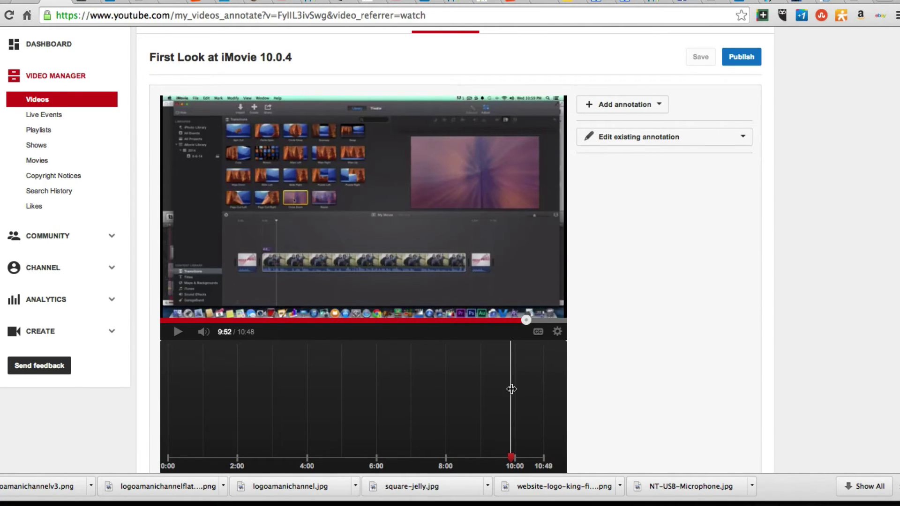
drag(512, 389, 535, 392)
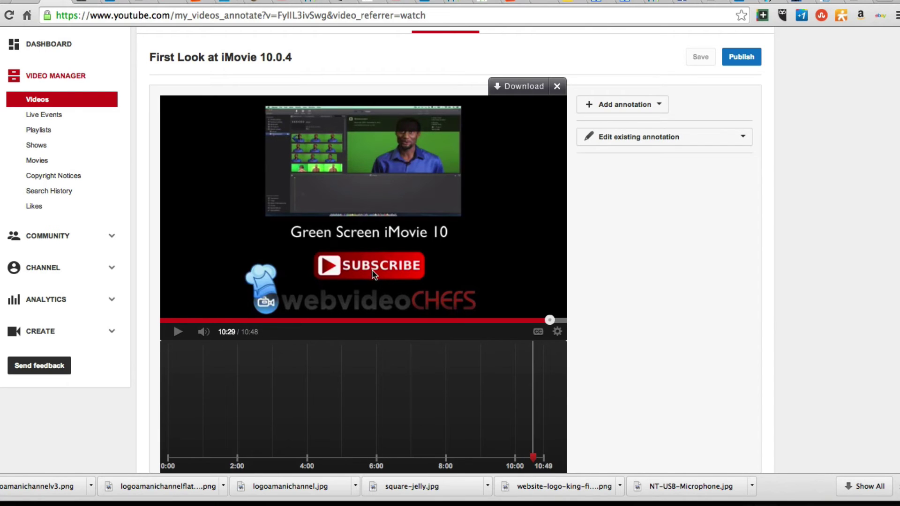
Add a Label annotation and resize it to cover the video thumbnail and the Green Screen iMovie 10 title.
click(642, 104)
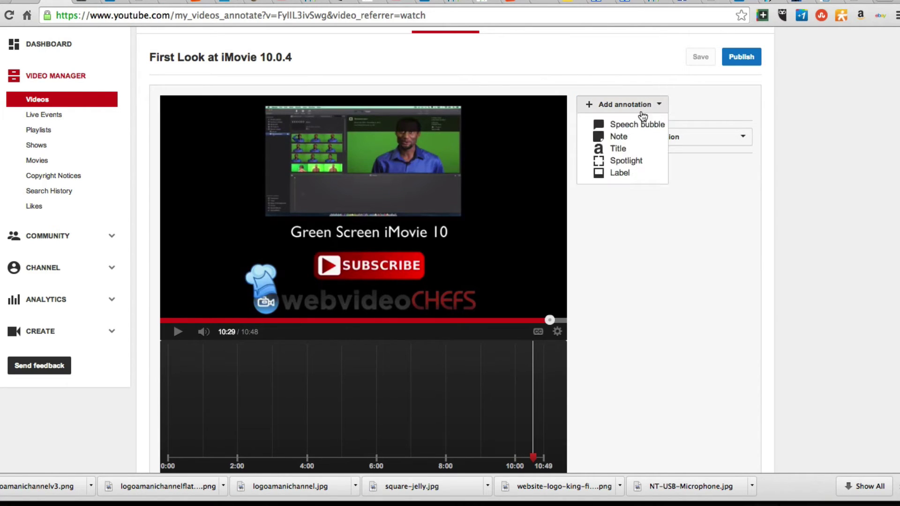
click(614, 172)
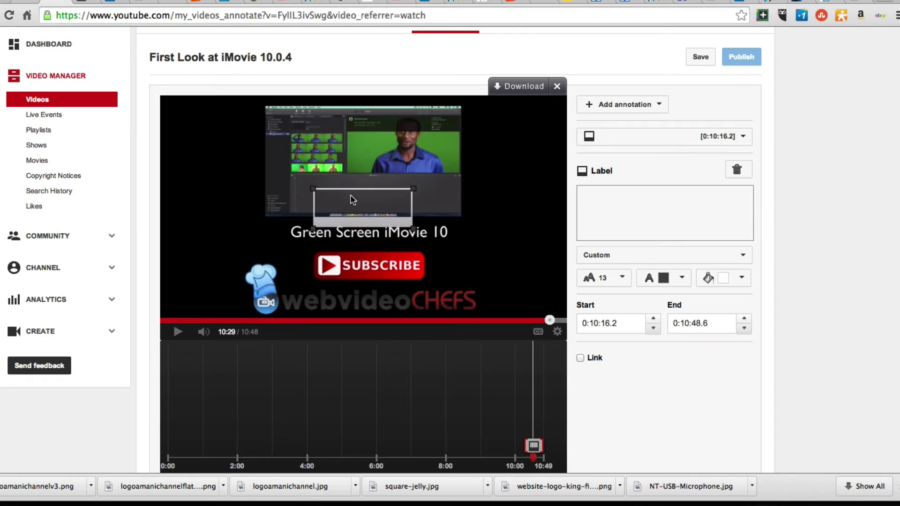
drag(351, 195, 303, 111)
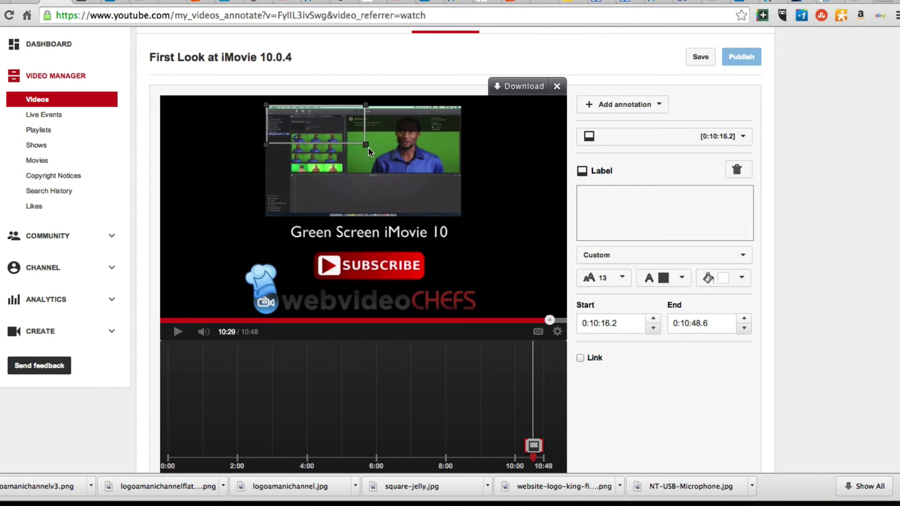
drag(366, 145, 474, 250)
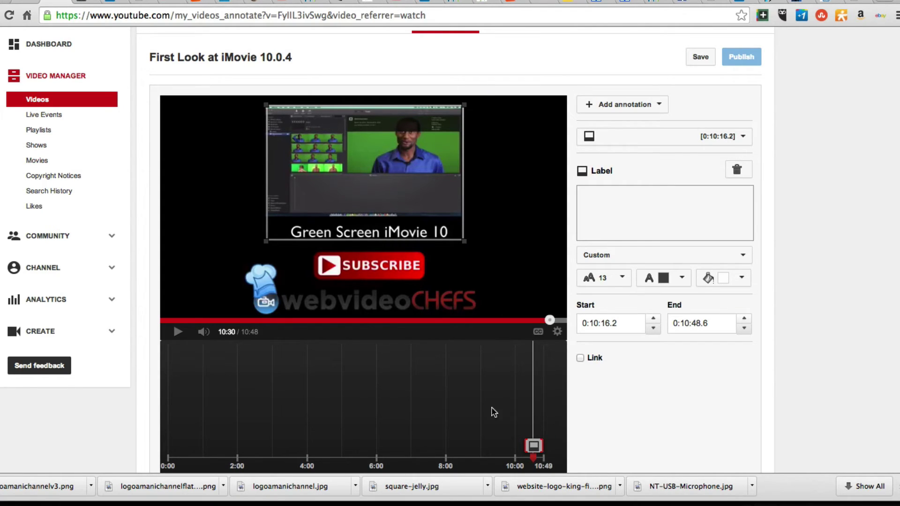
Add a second Label annotation and fit it around the red Subscribe graphic on the end card.
click(649, 105)
click(620, 172)
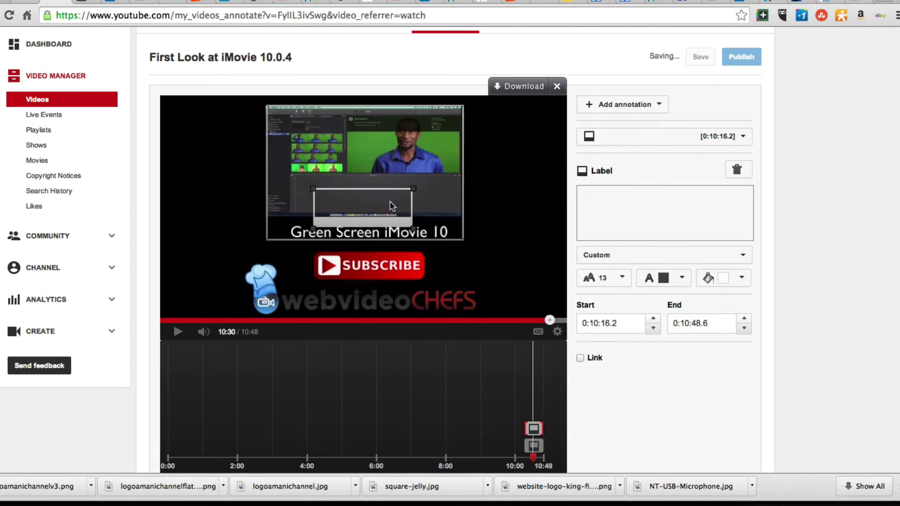
mouse_move(388, 202)
mouse_down()
mouse_move(376, 261)
mouse_move(390, 261)
mouse_up()
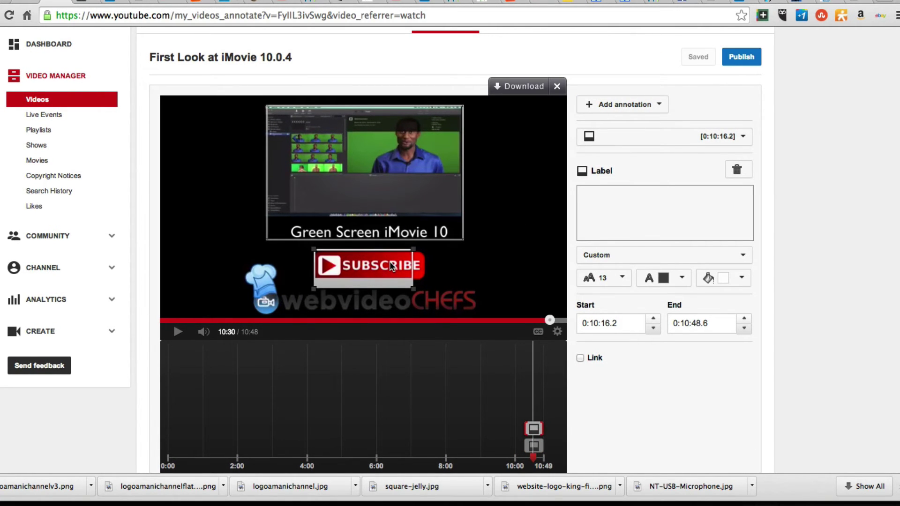
drag(417, 294, 430, 287)
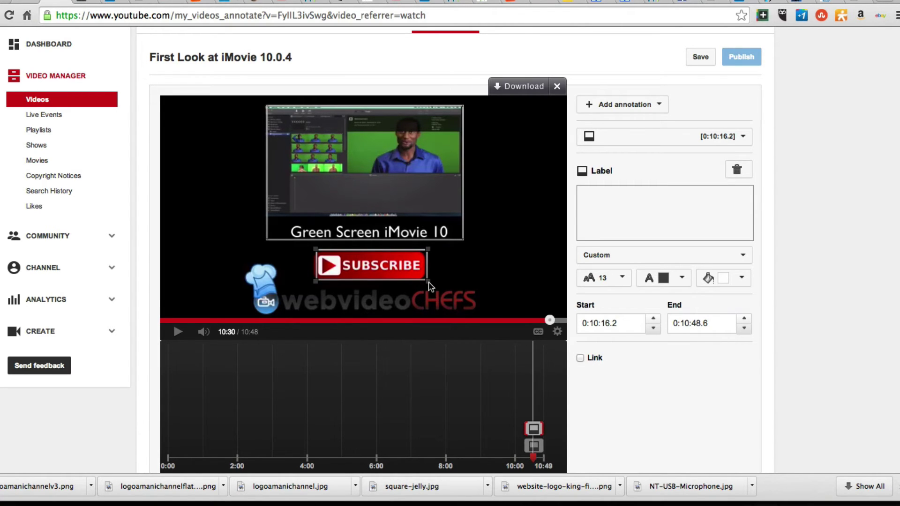
Add a third Label annotation and fit it over the webvideoCHEFS logo on the end card.
scroll(559, 177, down, 1)
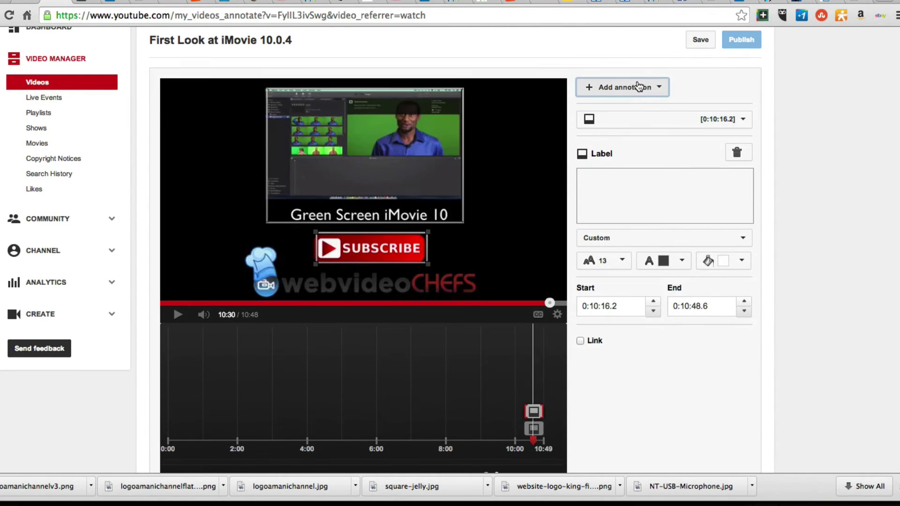
click(643, 87)
click(616, 152)
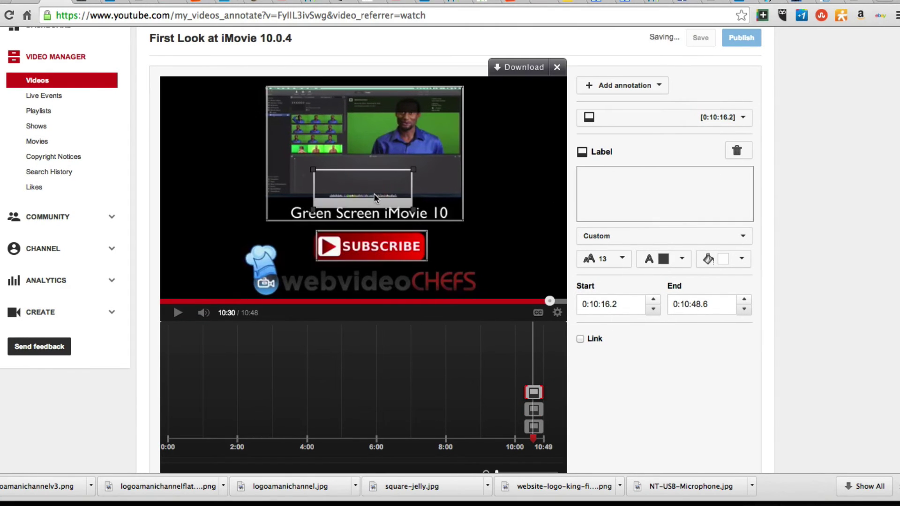
drag(377, 193, 483, 271)
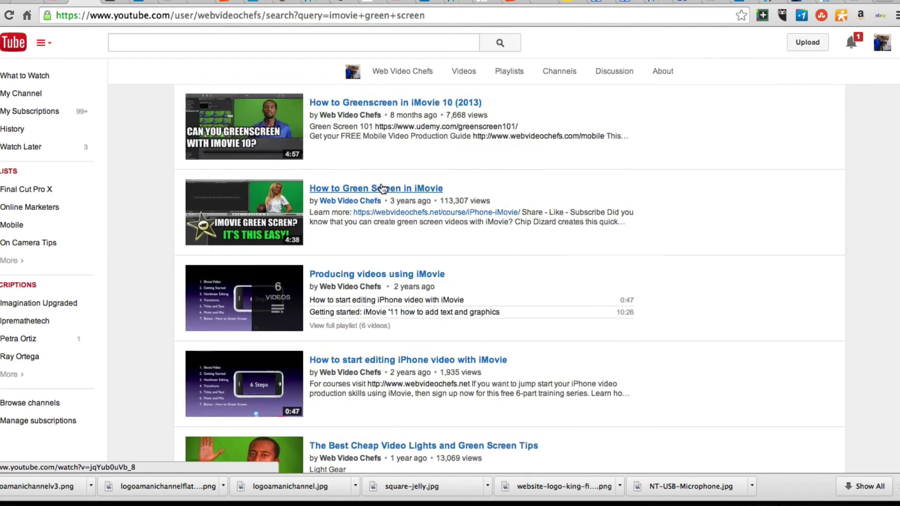
Open the channel's video How to Greenscreen in iMovie 10 (2013), pause it, and copy its web address.
scroll(383, 188, up, 3)
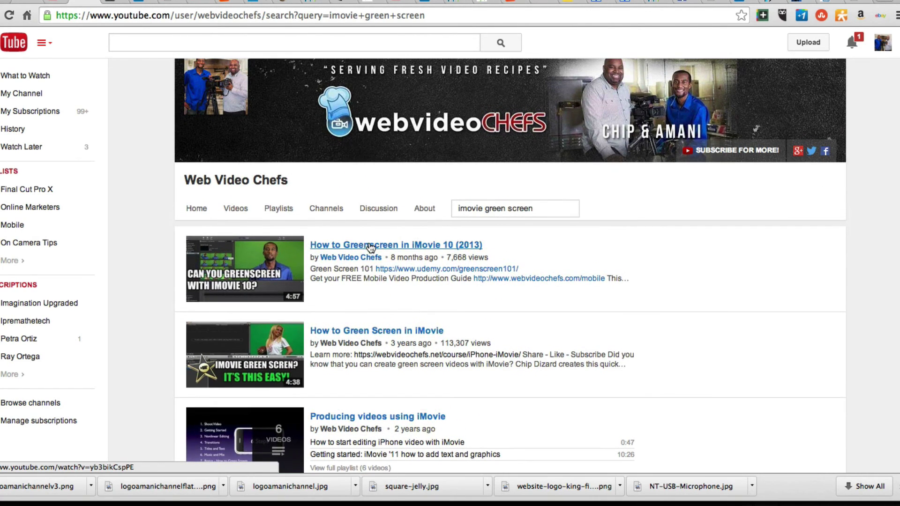
click(370, 246)
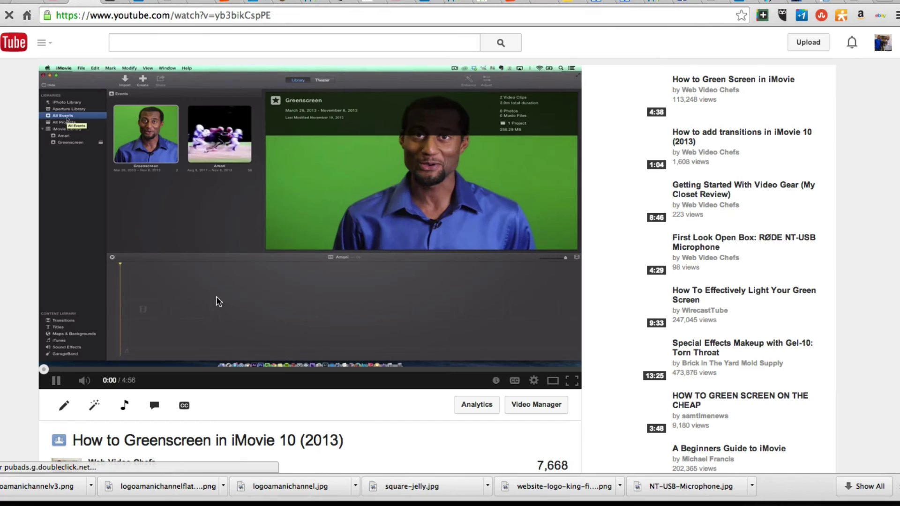
click(55, 381)
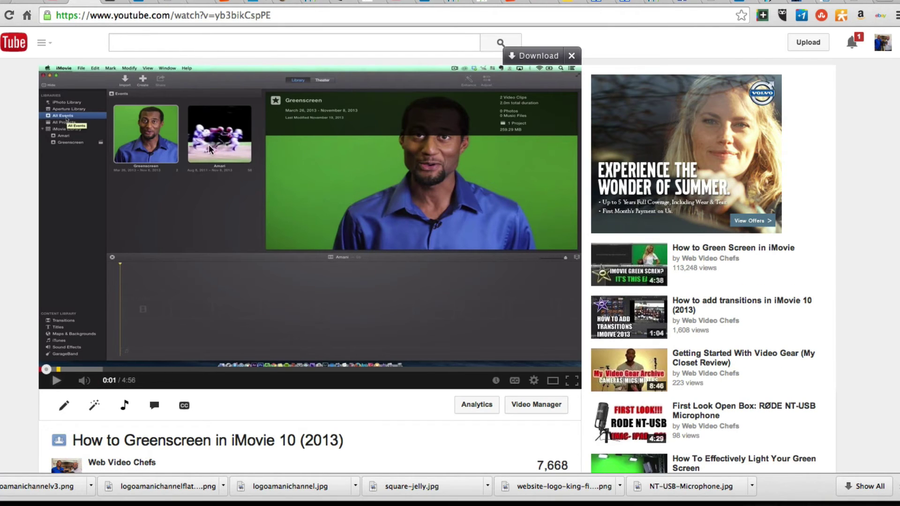
click(286, 15)
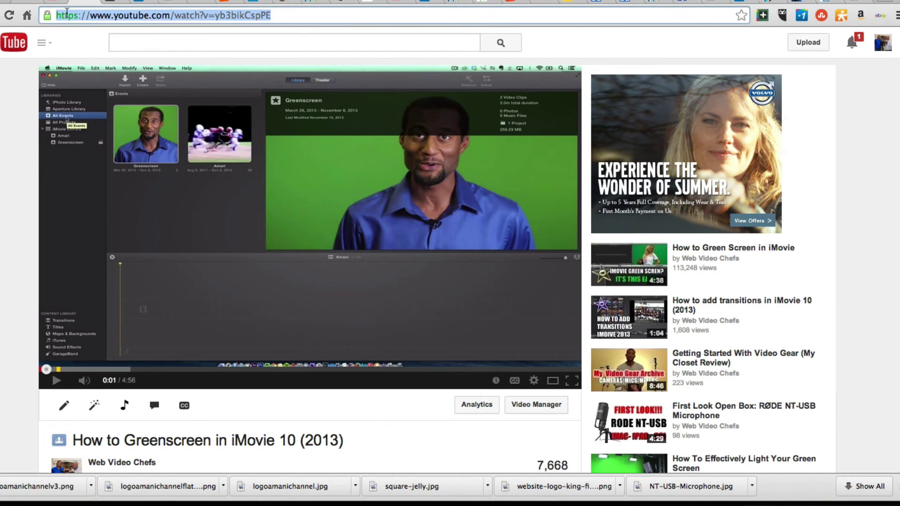
right_click(73, 14)
click(103, 30)
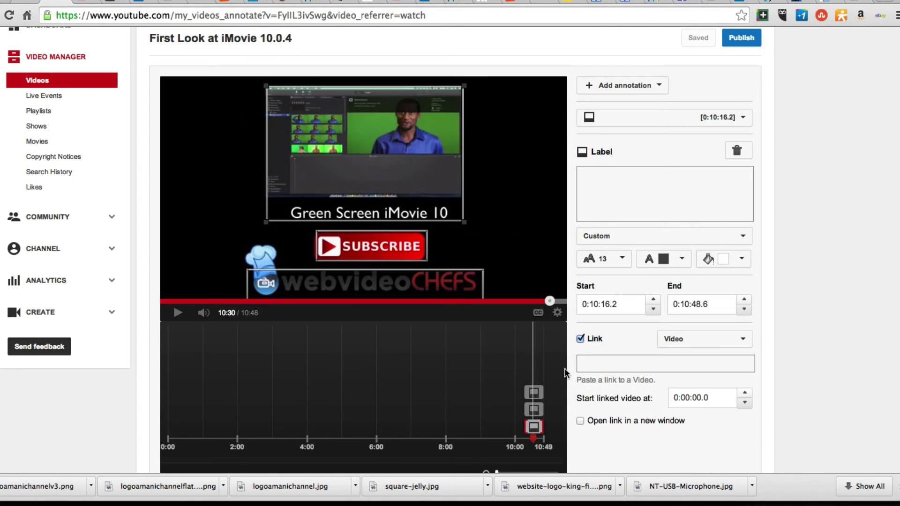
Paste the copied green screen video address as the thumbnail label's Video link and set it to open in a new window.
click(605, 364)
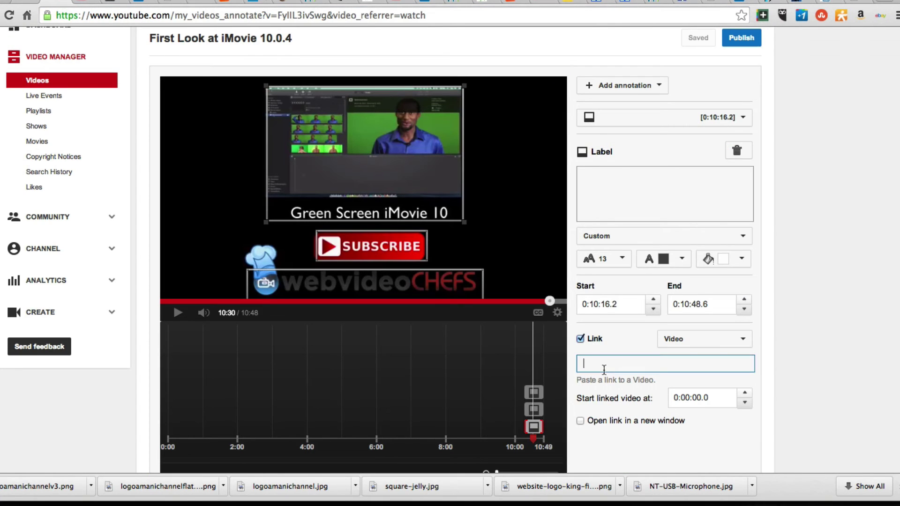
right_click(604, 365)
click(633, 394)
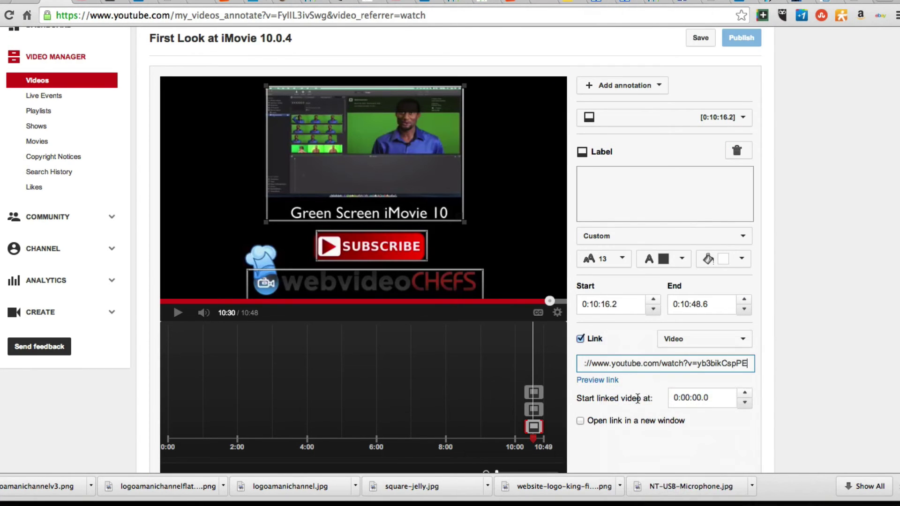
click(581, 421)
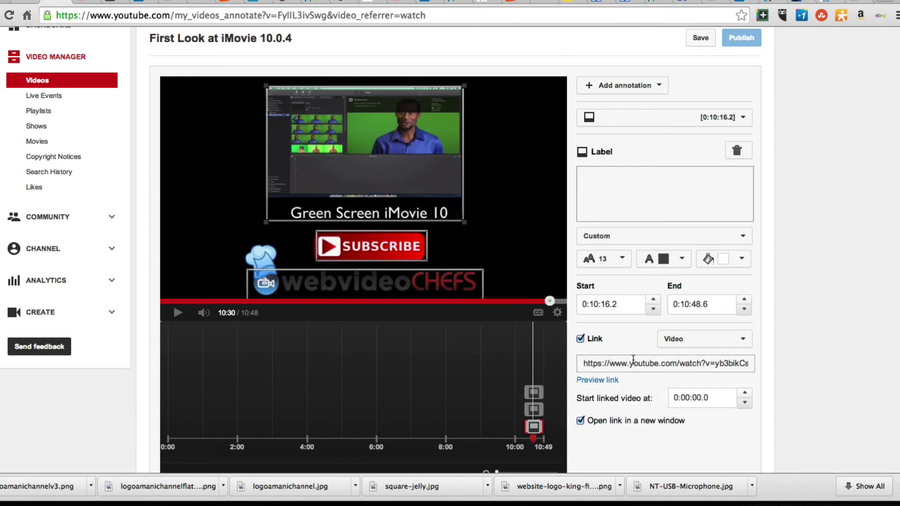
Enable a link on the label over the Subscribe graphic and set its type to Subscribe.
click(376, 245)
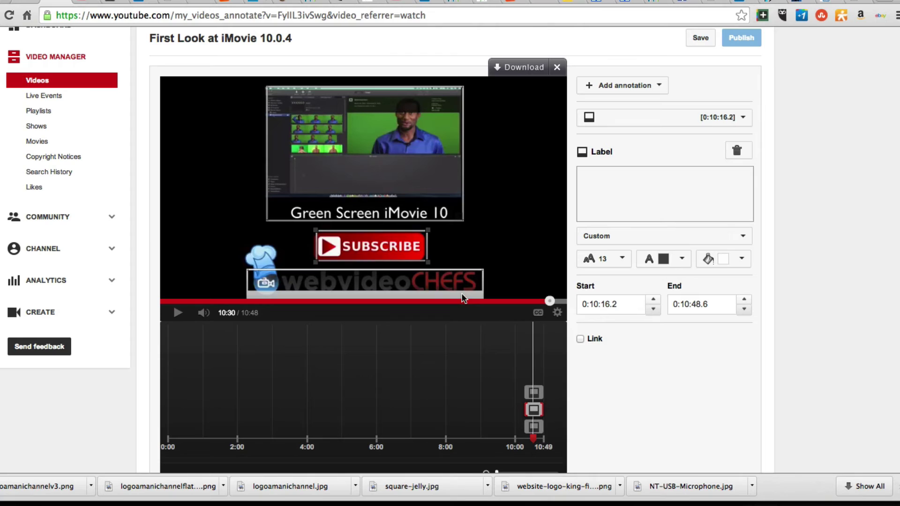
click(582, 338)
click(747, 342)
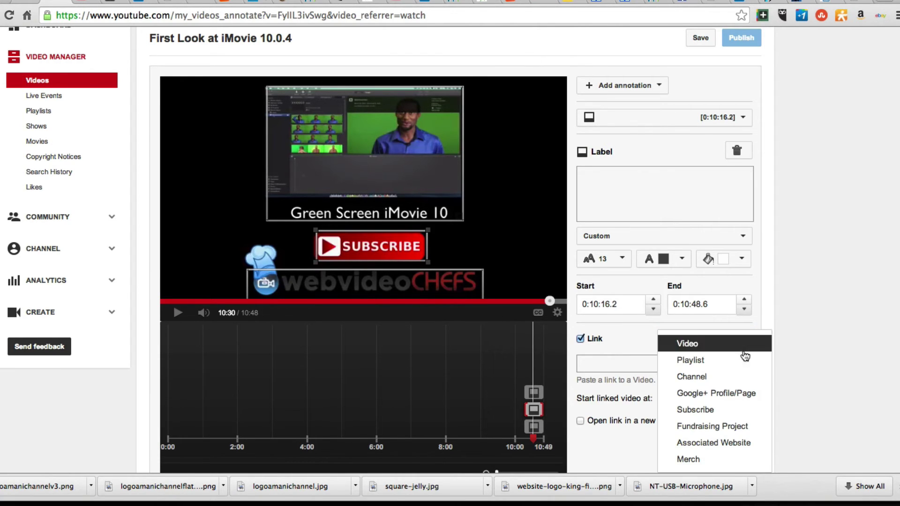
click(727, 411)
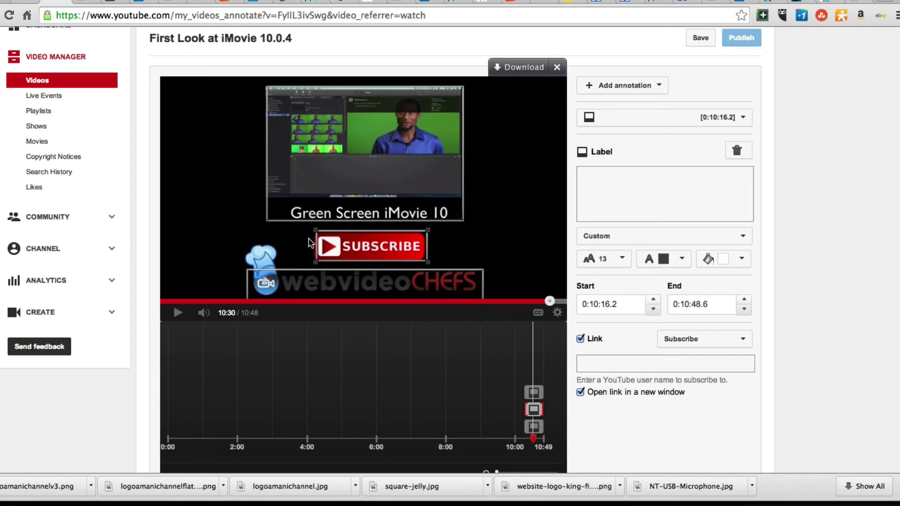
click(310, 274)
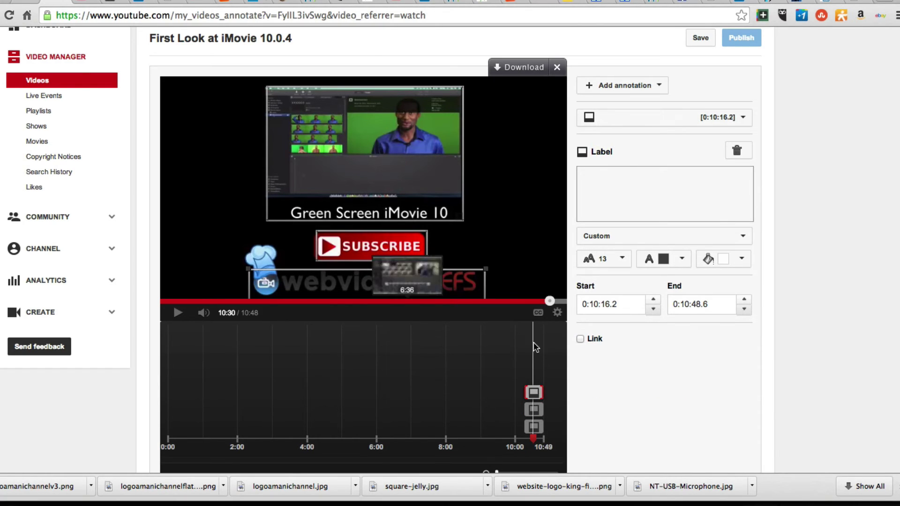
click(581, 339)
click(612, 363)
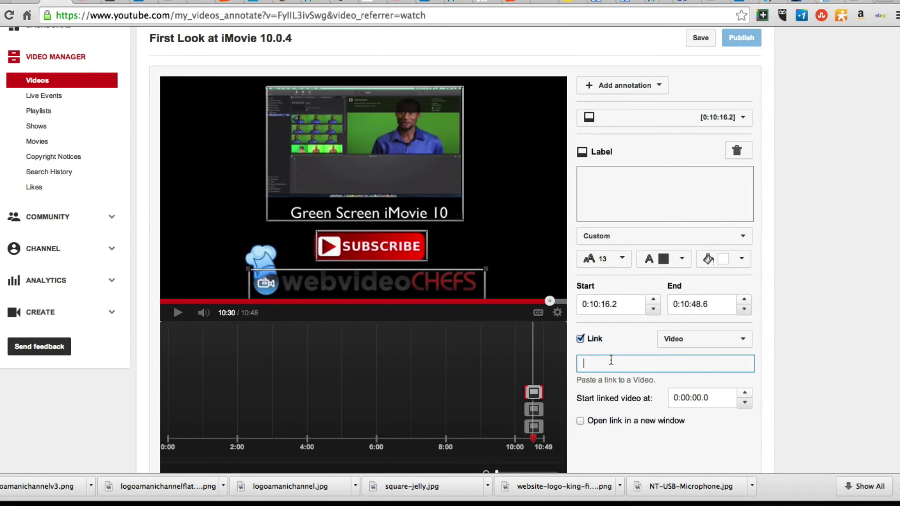
key(super+v)
Play the video from 10:09 and pause it where the end card appears at 10:26.
scroll(528, 245, down, 3)
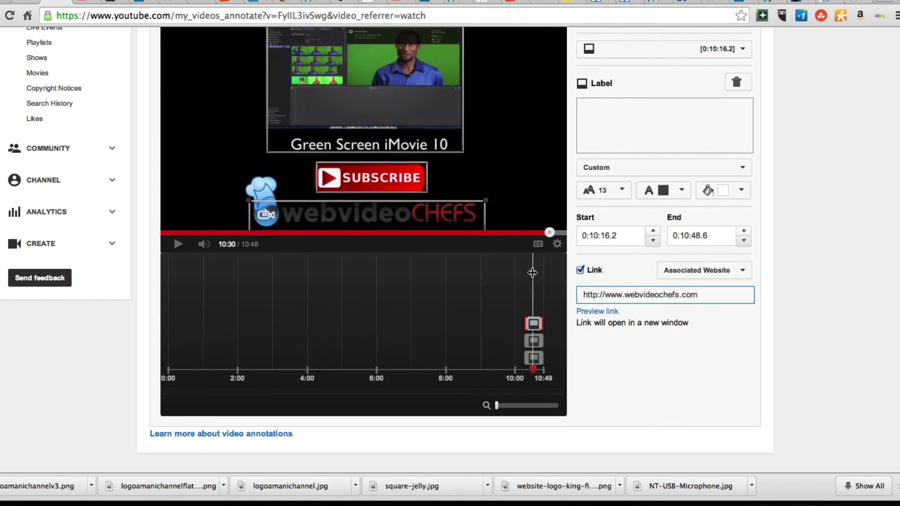
drag(533, 273, 520, 275)
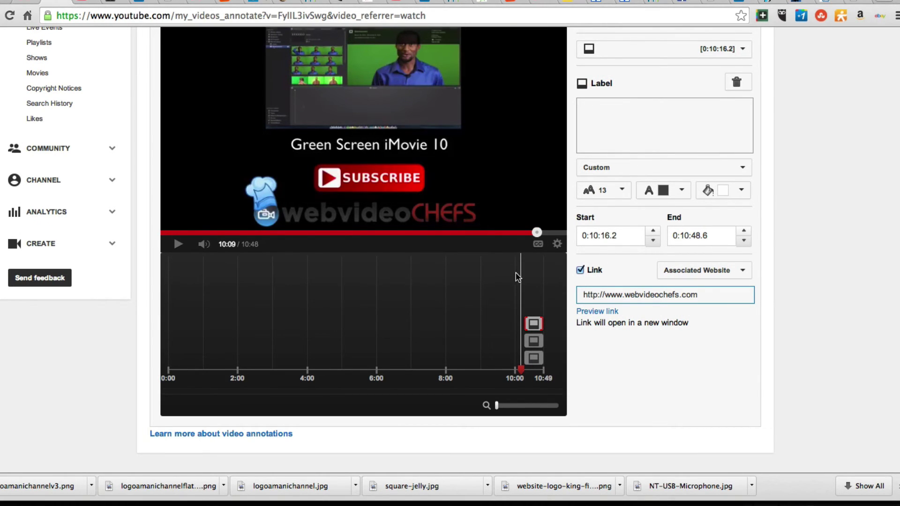
click(180, 248)
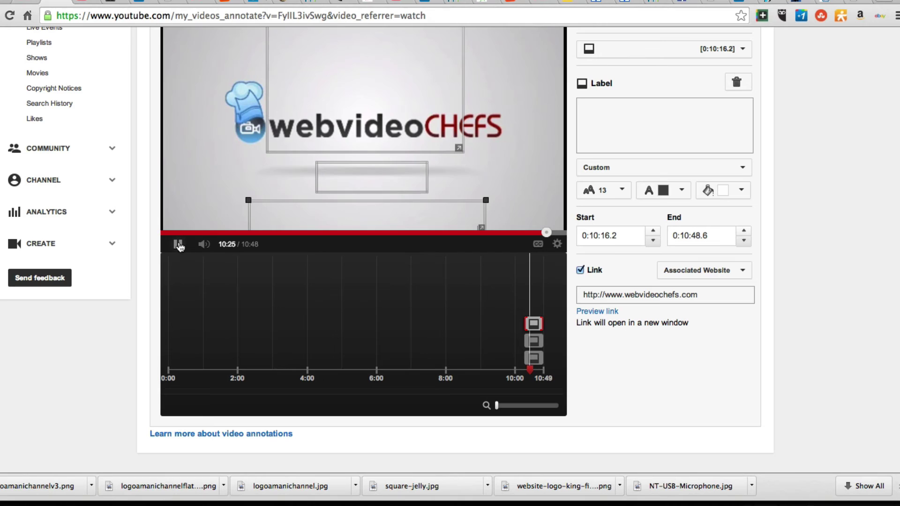
click(179, 245)
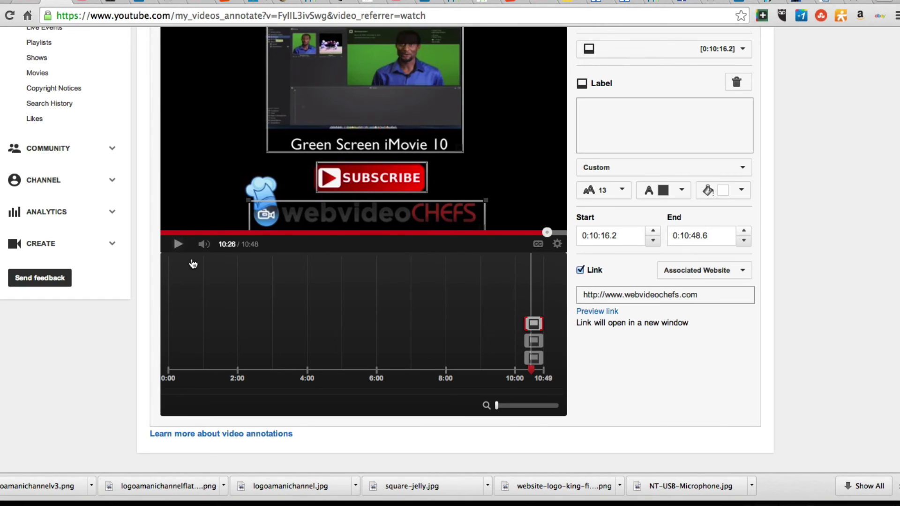
Zoom in on the annotation timeline and trim all three labels to start at the playhead, 0:10:26.7.
drag(497, 411, 513, 406)
click(509, 406)
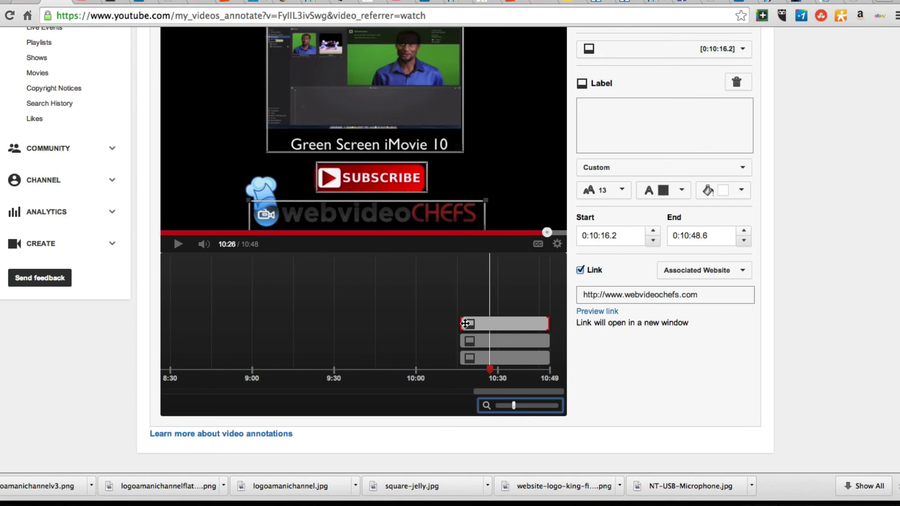
mouse_move(459, 323)
mouse_down()
mouse_move(491, 324)
mouse_move(462, 341)
mouse_move(491, 341)
mouse_move(477, 357)
mouse_move(488, 357)
mouse_up()
click(469, 358)
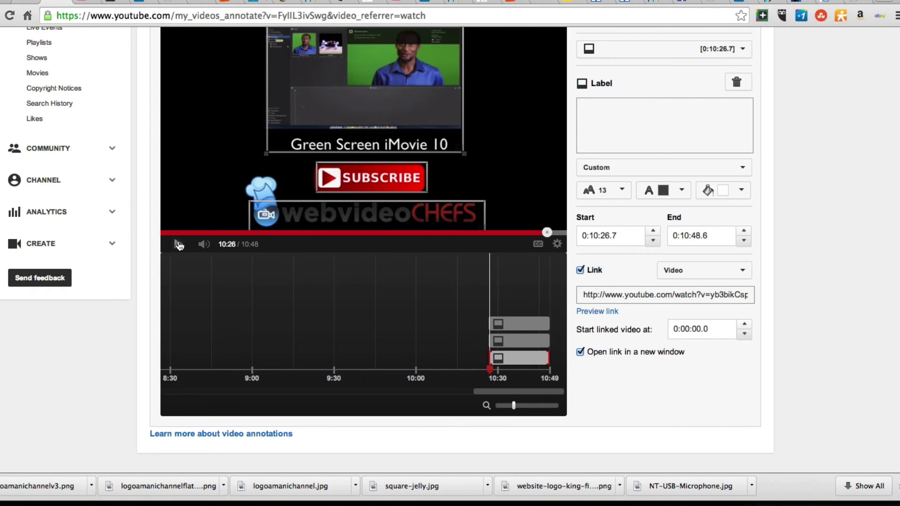
Play the end card to check the labels' timing and pause at 10:45.
click(179, 245)
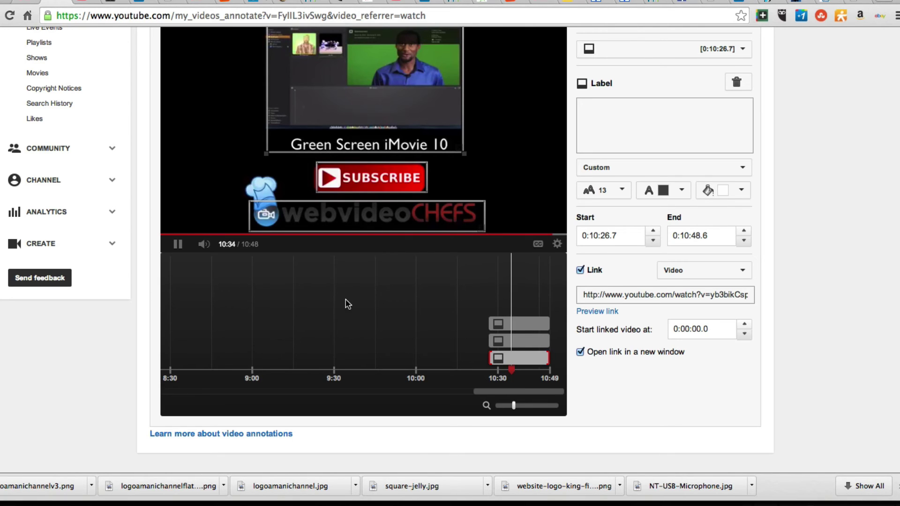
scroll(366, 307, up, 3)
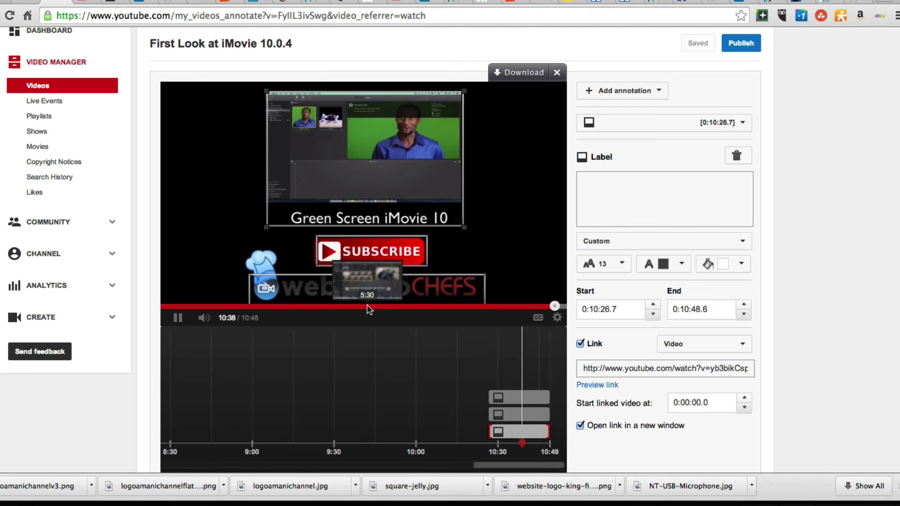
scroll(369, 309, up, 1)
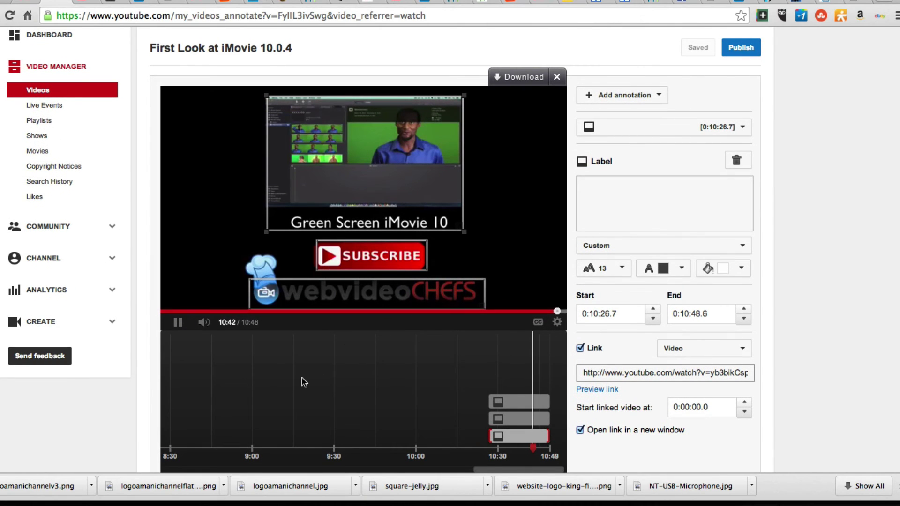
click(177, 323)
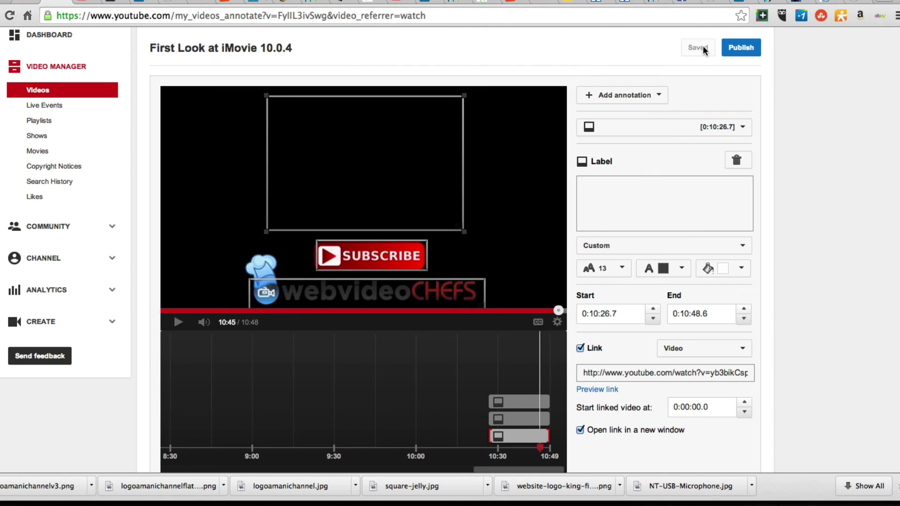
Publish the annotations and open the watch page of First Look at iMovie 10.0.4.
click(750, 47)
click(215, 46)
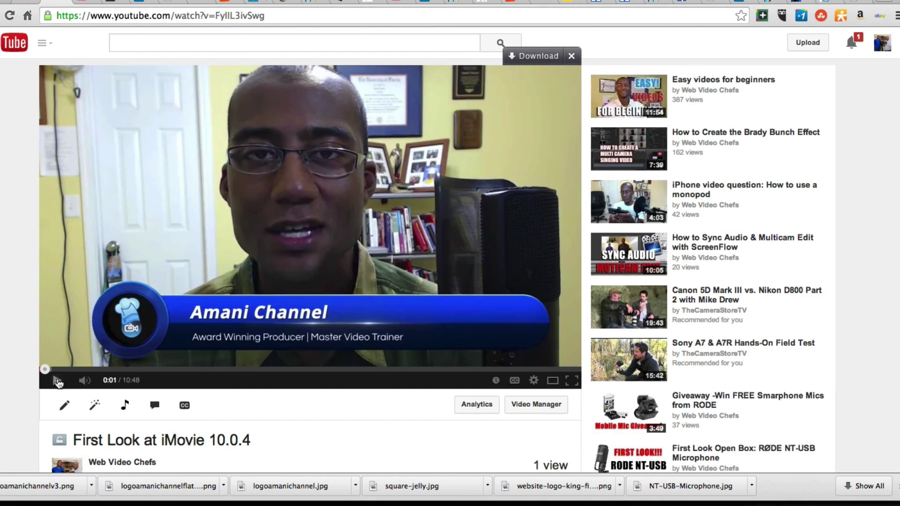
Skip the published video ahead to its end card and pause it at 10:29.
drag(45, 369, 551, 376)
click(542, 369)
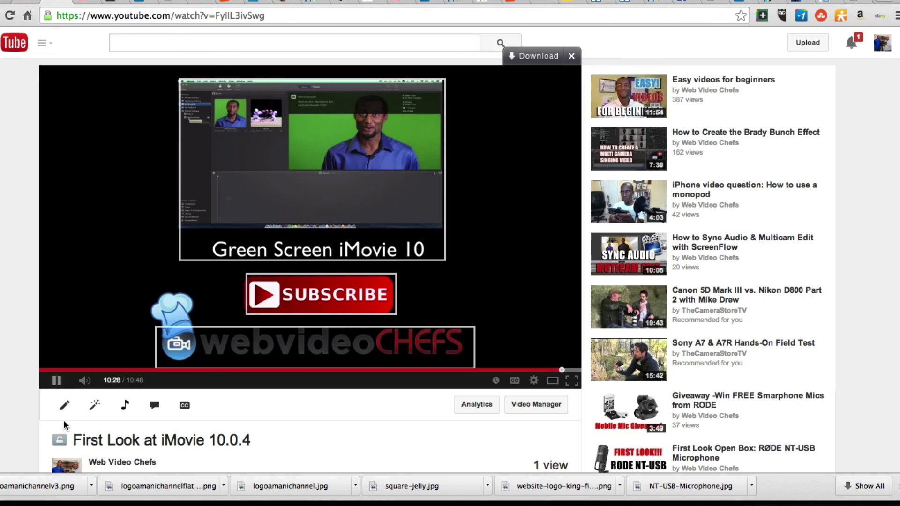
click(59, 381)
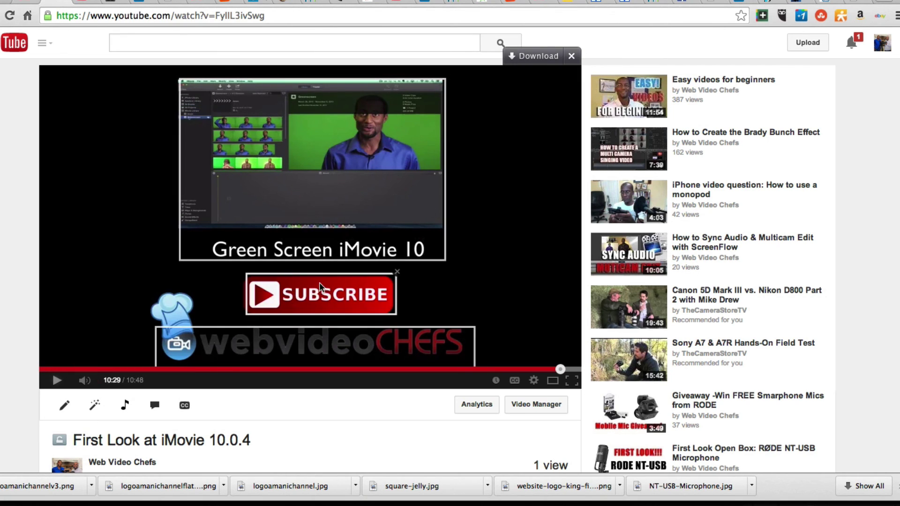
Test the thumbnail and webvideoCHEFS logo links on the end card, returning to the video after each.
click(337, 182)
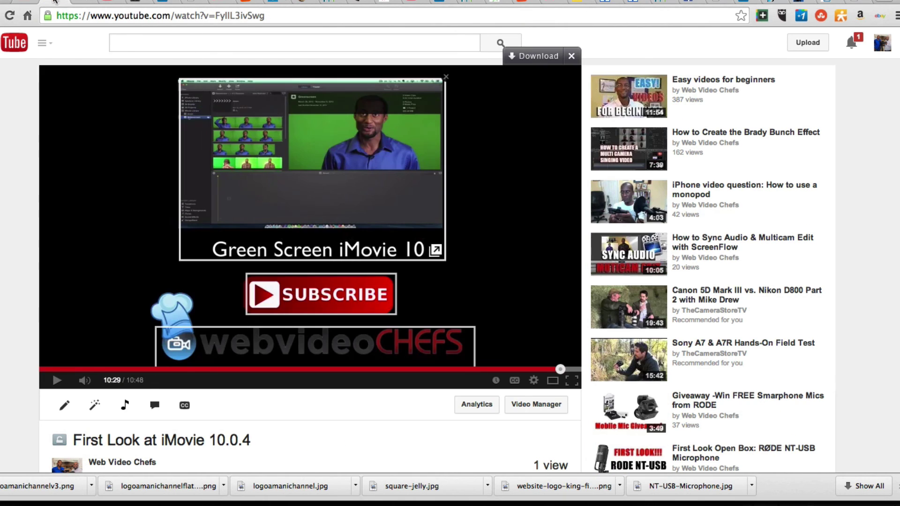
key(super+Left)
click(292, 344)
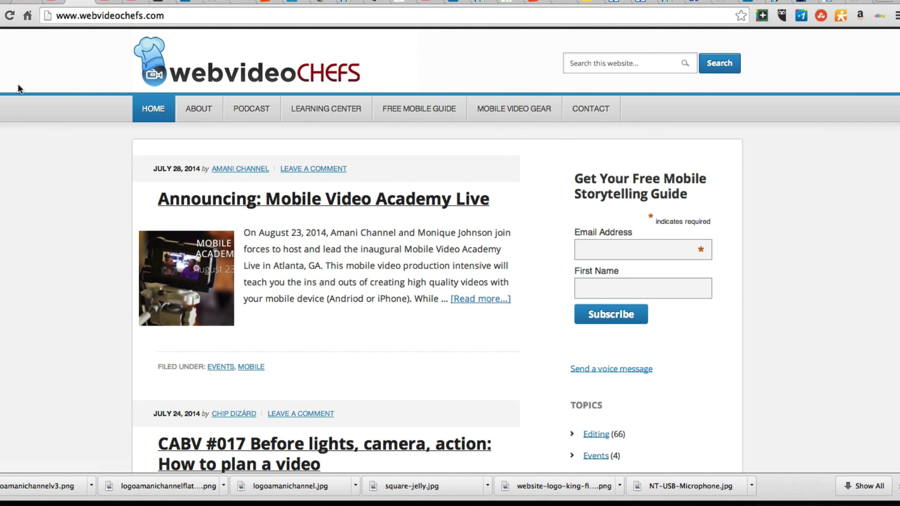
key(super+bracketleft)
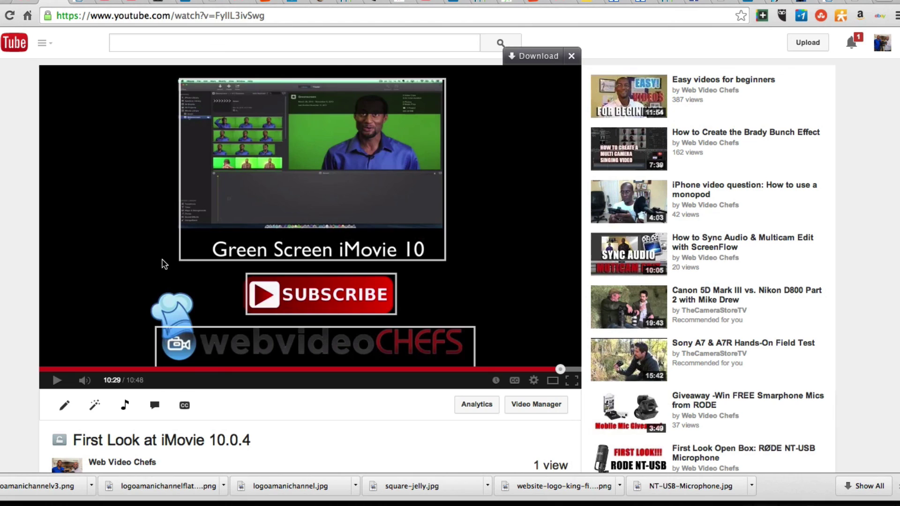